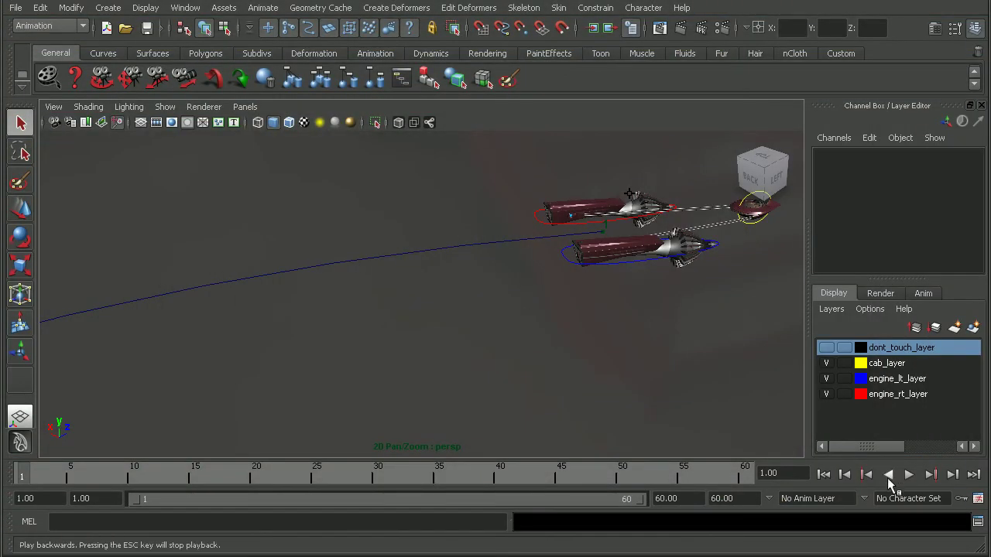
# Play the animation, stop it at frame 18, and frame the racers in the view
pyautogui.click(909, 475)
pyautogui.click(908, 474)
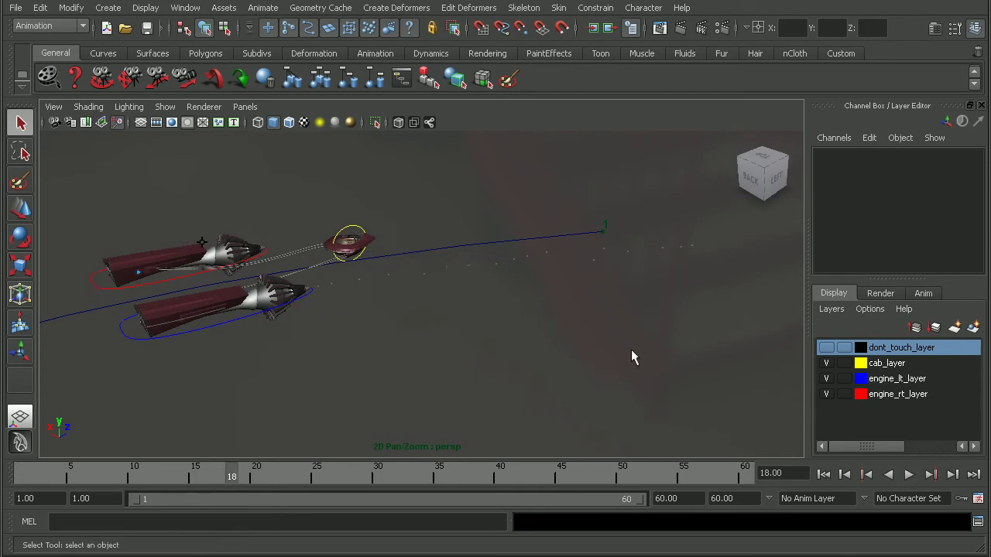
pyautogui.keyDown('alt'); pyautogui.moveTo(325, 287); pyautogui.dragTo(597, 309, button='middle'); pyautogui.keyUp('alt')
pyautogui.scroll(5, 597, 310)
pyautogui.scroll(10, 580, 321)
pyautogui.scroll(-5, 538, 312)
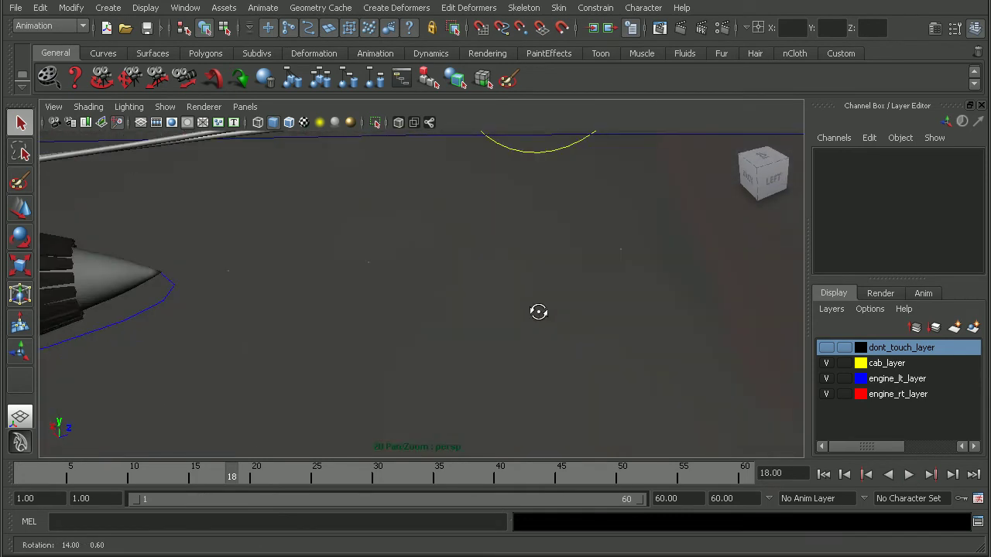
# Select the exhaust particle object particle1 ahead of the racer
pyautogui.click(101, 288)
pyautogui.scroll(5, 188, 289)
pyautogui.scroll(-6, 58, 279)
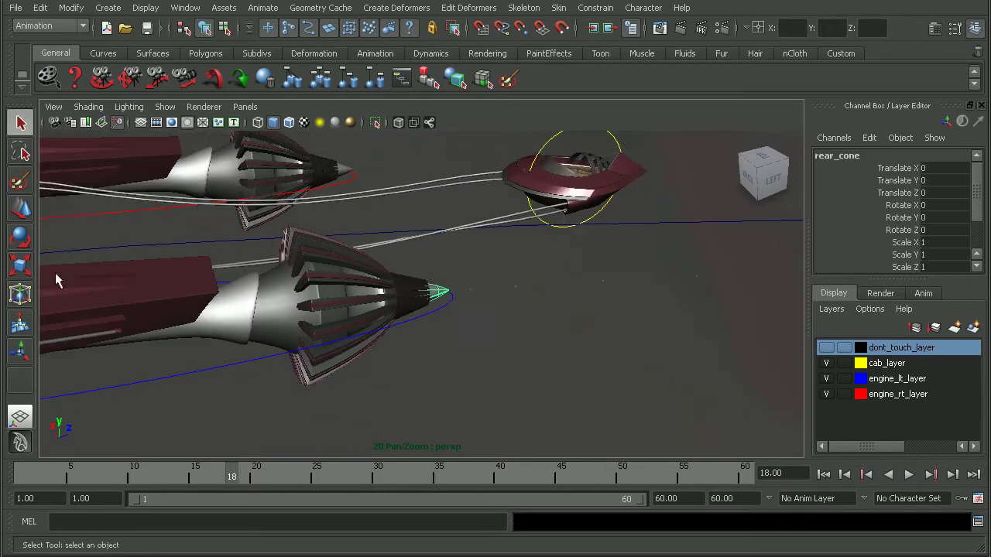
pyautogui.scroll(-2, 473, 307)
pyautogui.keyDown('alt'); pyautogui.moveTo(386, 299); pyautogui.dragTo(474, 294); pyautogui.keyUp('alt')
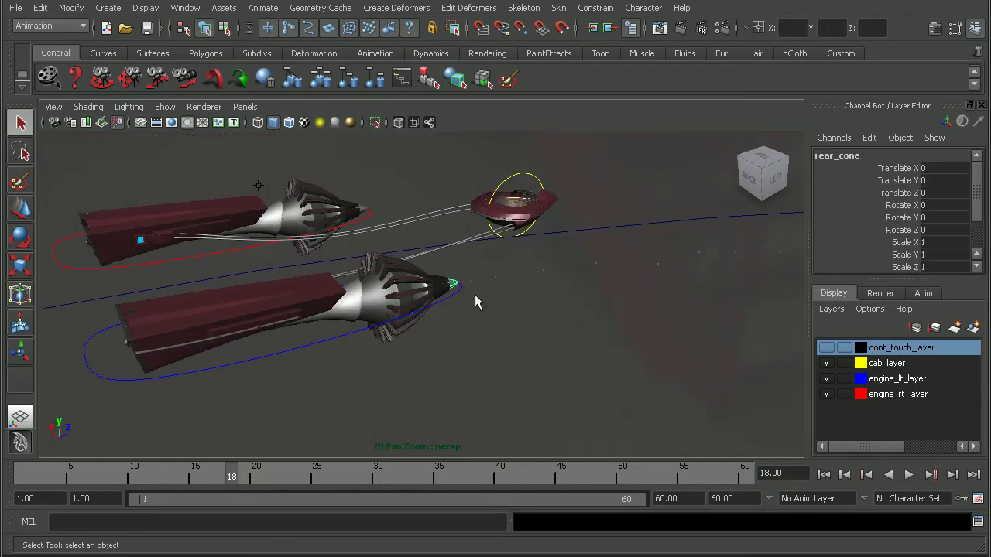
pyautogui.click(543, 276)
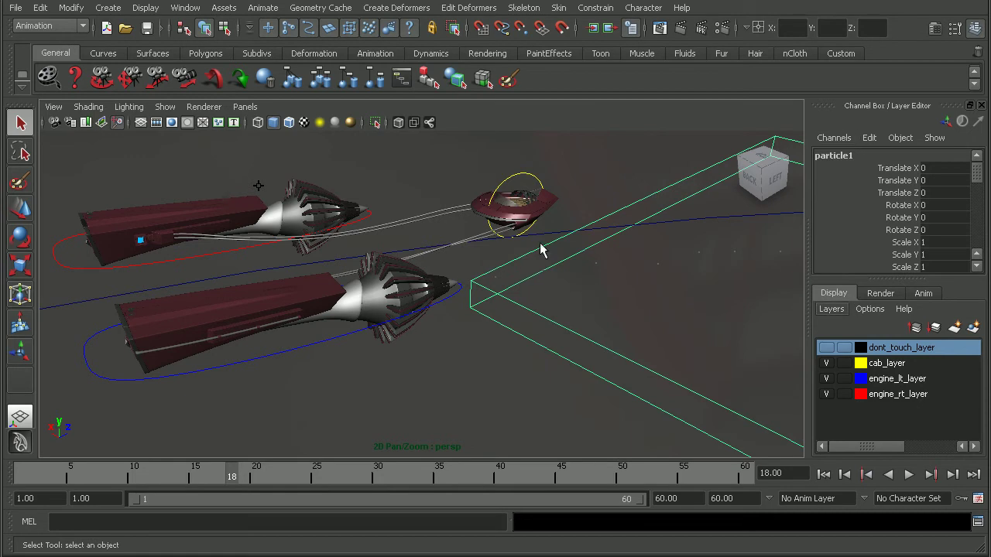
pyautogui.keyDown('alt'); pyautogui.moveTo(569, 256); pyautogui.dragTo(487, 279); pyautogui.keyUp('alt')
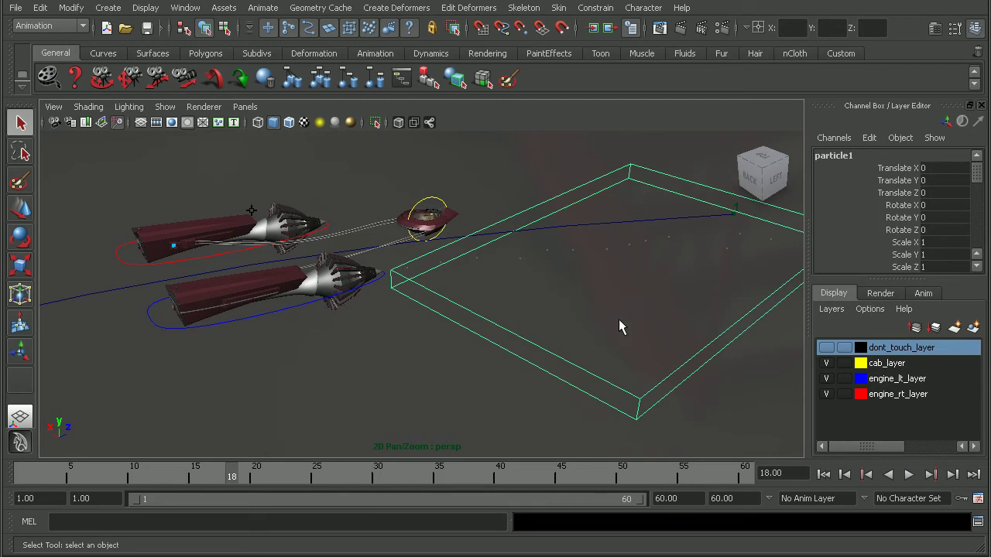
# Show particleShape1 in the Attribute Editor and scroll to Render Attributes (17 particles, Points)
pyautogui.hotkey('ctrl', 'a')
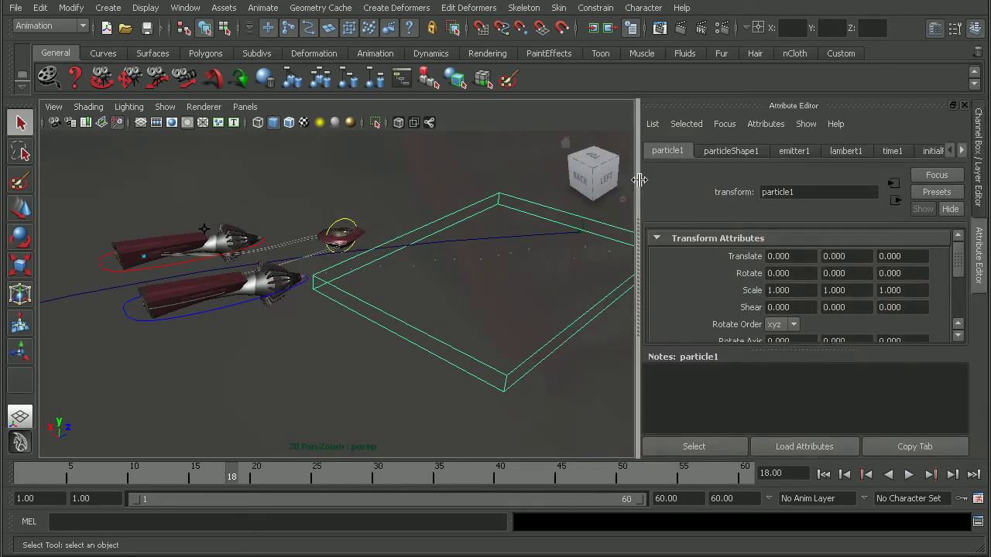
pyautogui.click(719, 150)
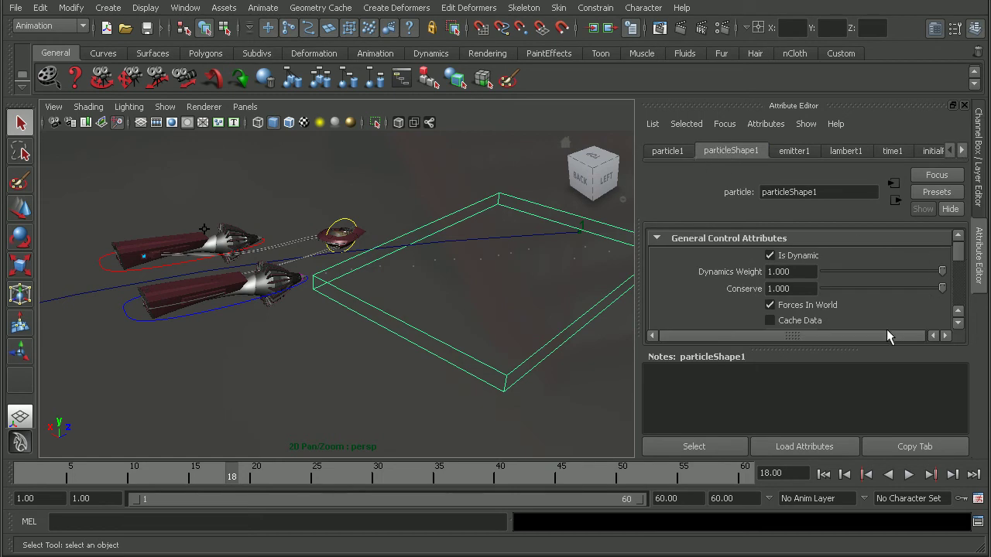
pyautogui.moveTo(866, 348); pyautogui.dragTo(844, 430)
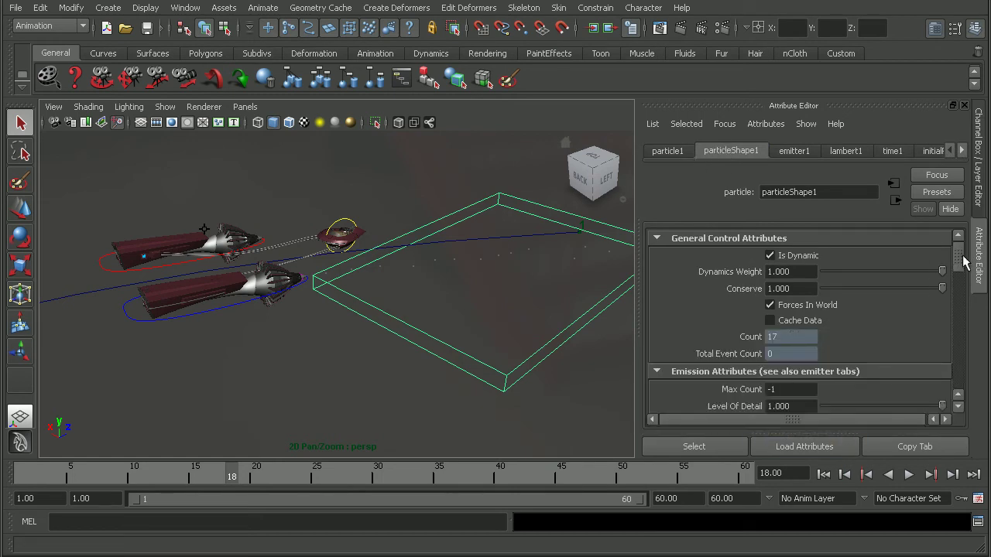
pyautogui.scroll(-1, 962, 266)
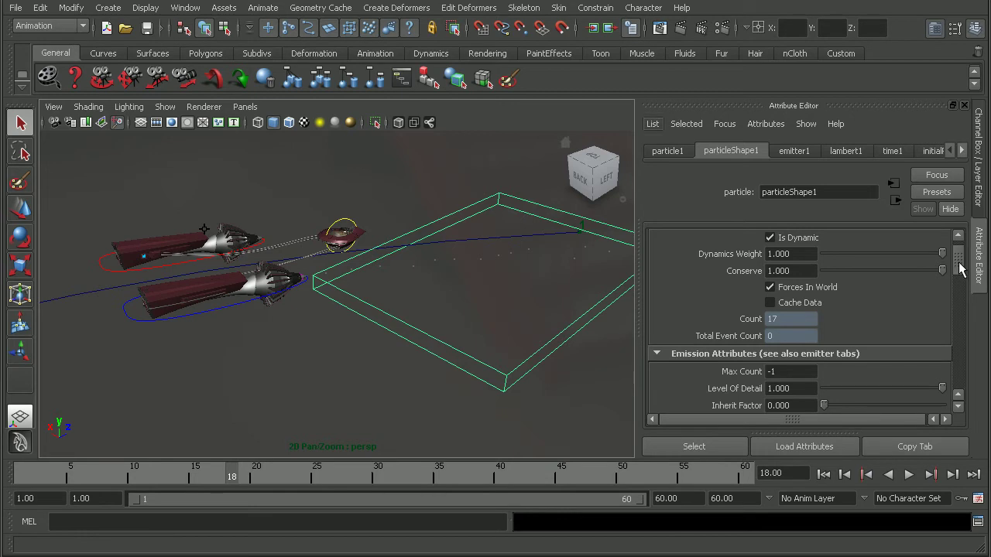
pyautogui.moveTo(963, 268); pyautogui.dragTo(950, 332)
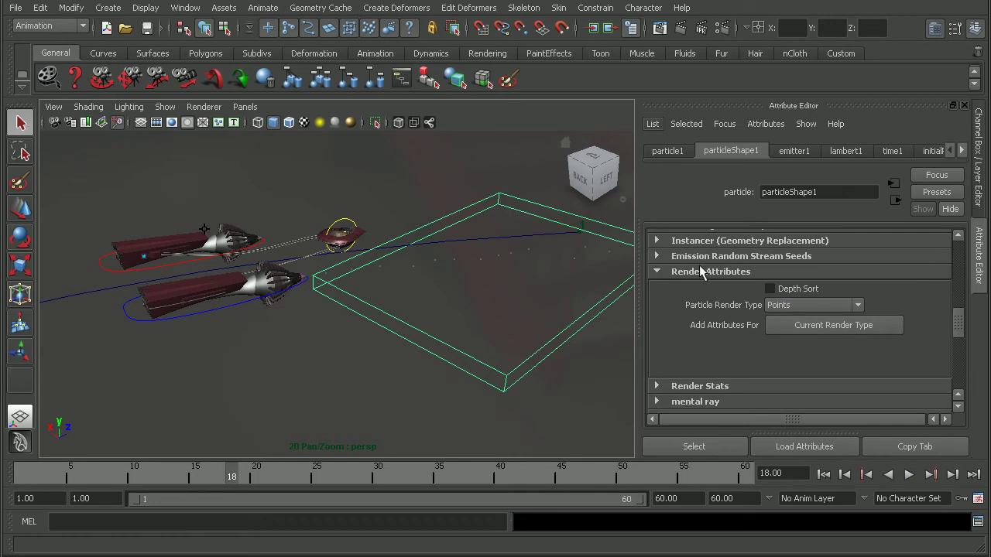
# Switch particleShape1's render type to Cloud (s/w), add its attributes, and set Radius to 1.5
pyautogui.click(814, 306)
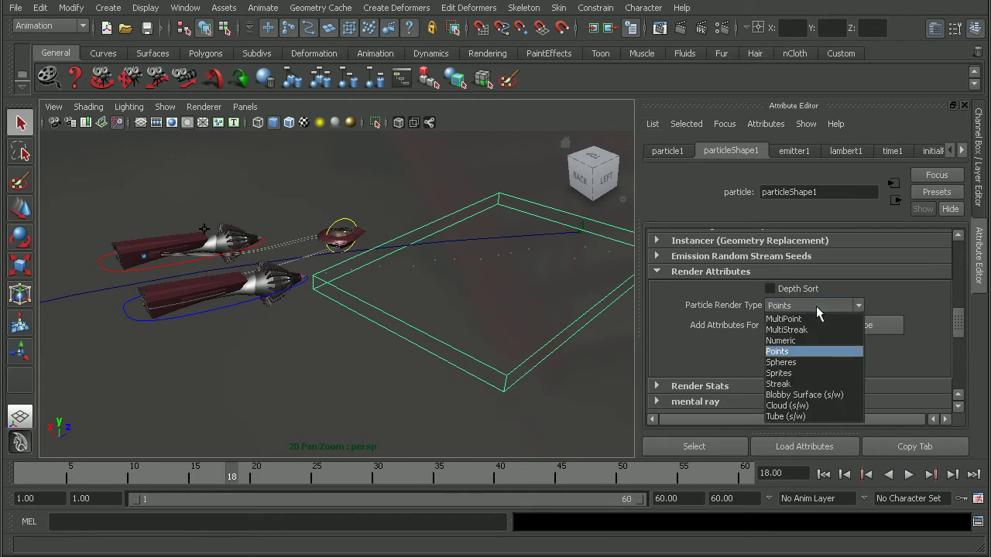
pyautogui.click(783, 406)
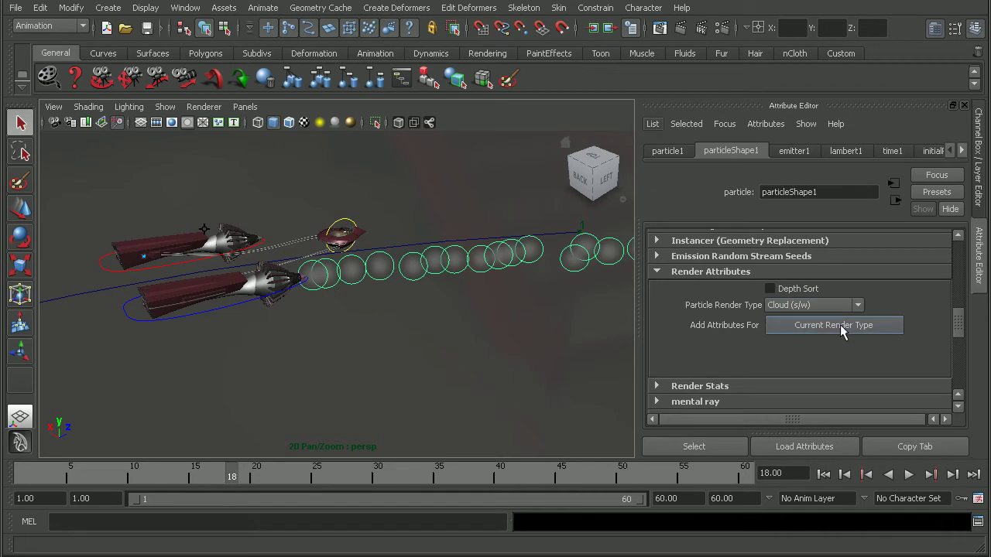
pyautogui.click(788, 325)
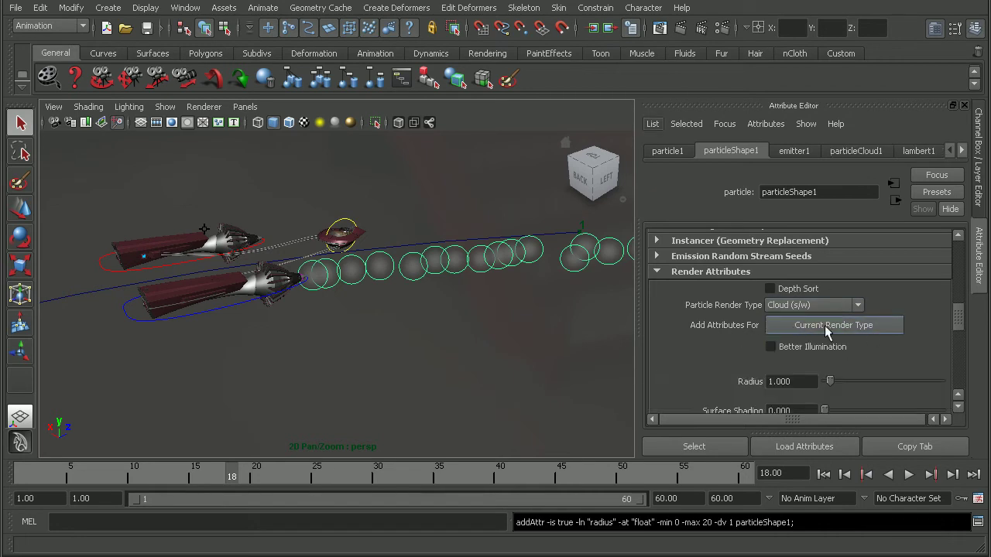
pyautogui.moveTo(955, 322); pyautogui.dragTo(953, 334)
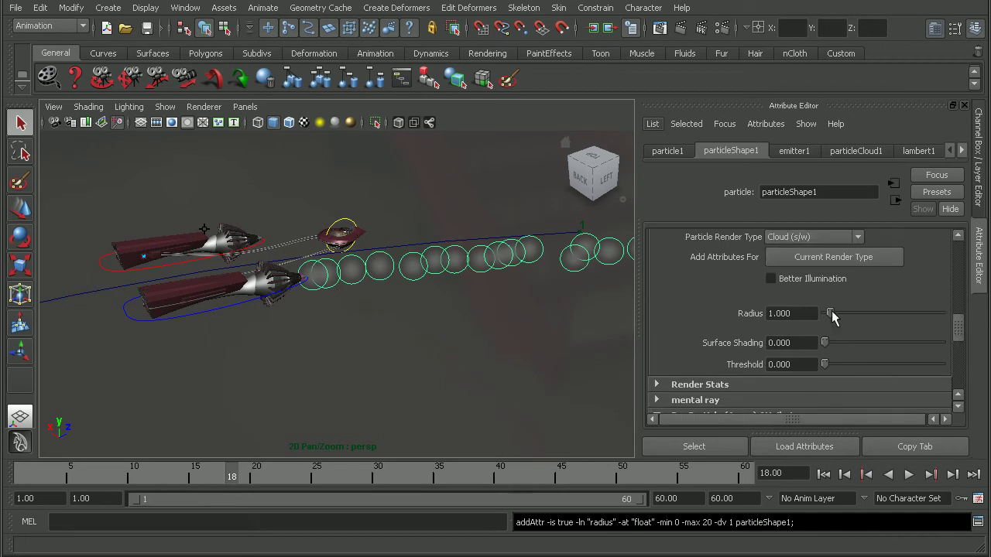
pyautogui.click(795, 314)
pyautogui.write('1.5')
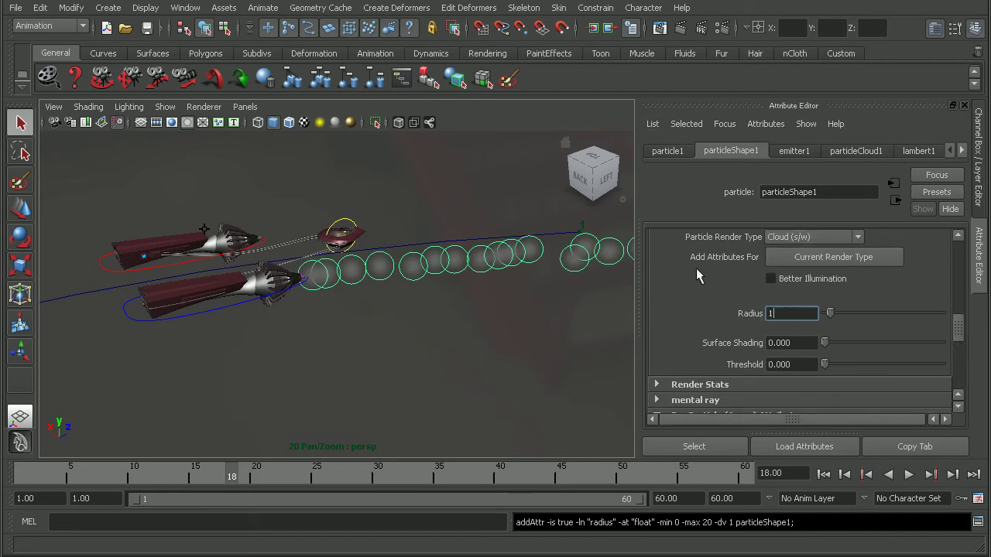
pyautogui.press('Return')
pyautogui.keyDown('alt'); pyautogui.moveTo(387, 246); pyautogui.dragTo(426, 249); pyautogui.keyUp('alt')
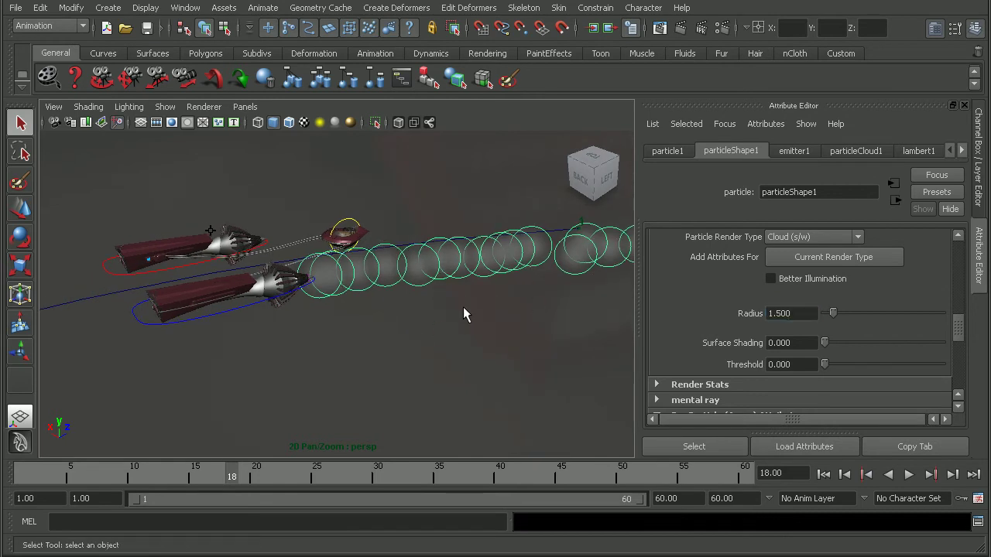
# Rewind and play back the animation to watch the current exhaust trail
pyautogui.keyDown('alt'); pyautogui.moveTo(510, 276); pyautogui.dragTo(456, 294); pyautogui.keyUp('alt')
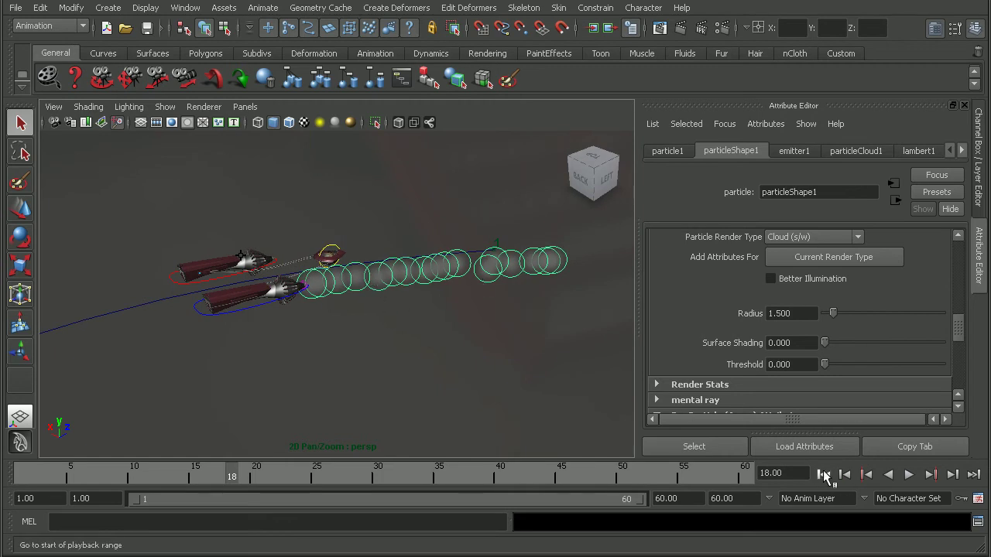
pyautogui.click(823, 474)
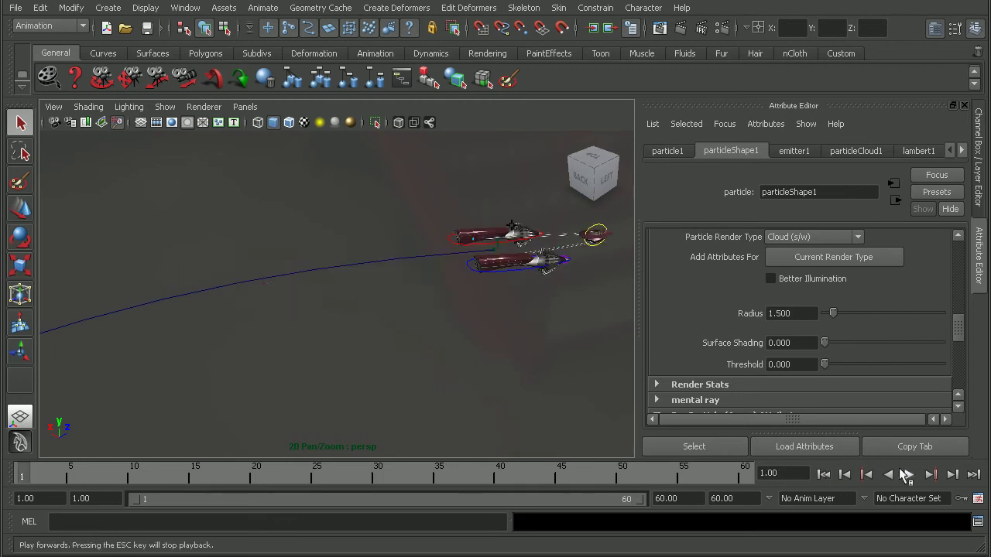
pyautogui.click(909, 474)
pyautogui.keyDown('alt'); pyautogui.moveTo(469, 320); pyautogui.dragTo(449, 288, button='right'); pyautogui.keyUp('alt')
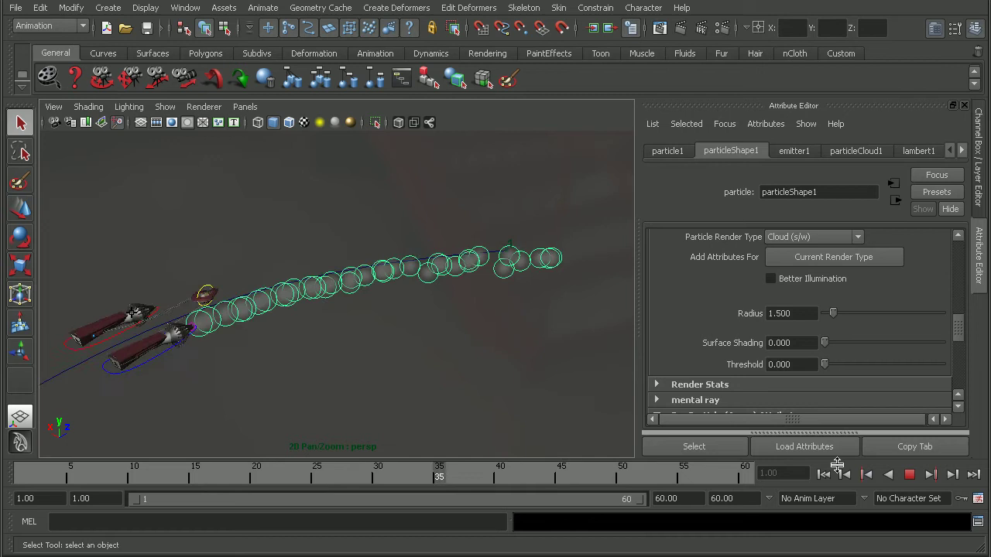
pyautogui.click(910, 475)
pyautogui.click(823, 474)
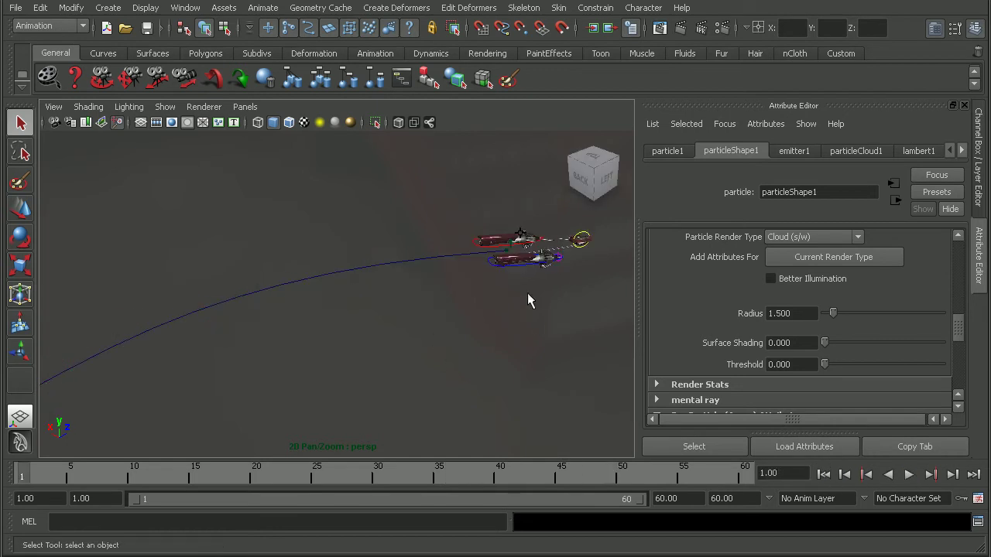
# Set Lifespan Mode to Random range with Lifespan 0.1 and Lifespan Random 0.2
pyautogui.click(786, 152)
pyautogui.click(739, 153)
pyautogui.moveTo(956, 331); pyautogui.dragTo(955, 285)
pyautogui.click(803, 345)
pyautogui.click(791, 376)
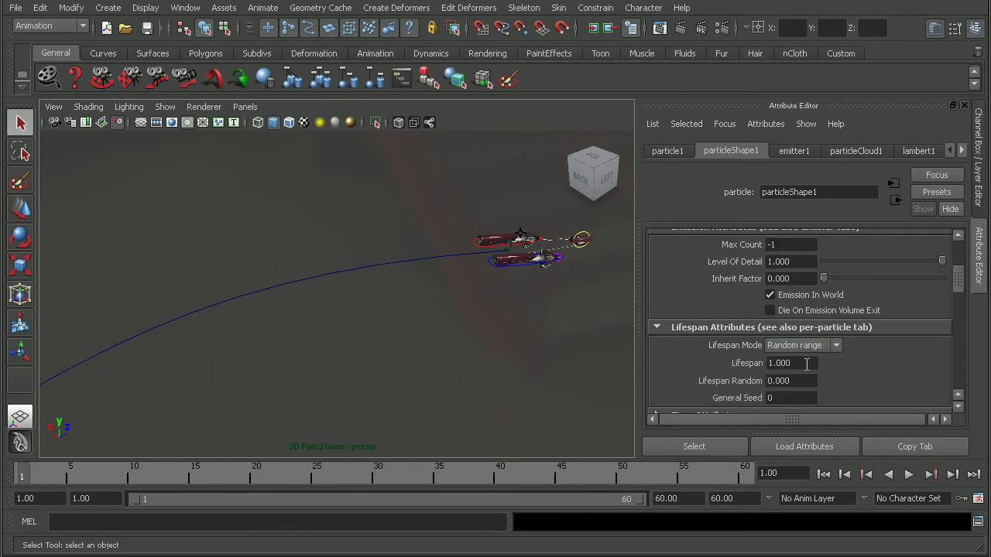
pyautogui.write('.1')
pyautogui.press('Tab')
pyautogui.write('.2')
pyautogui.press('Tab')
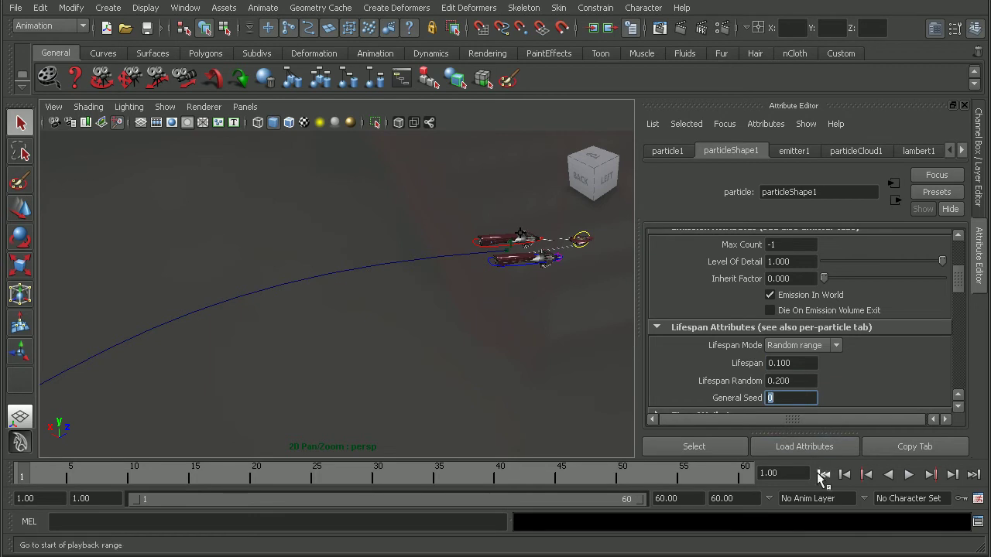
# Correct Lifespan to 0.2 and replay the emission along the racers' path
pyautogui.click(908, 475)
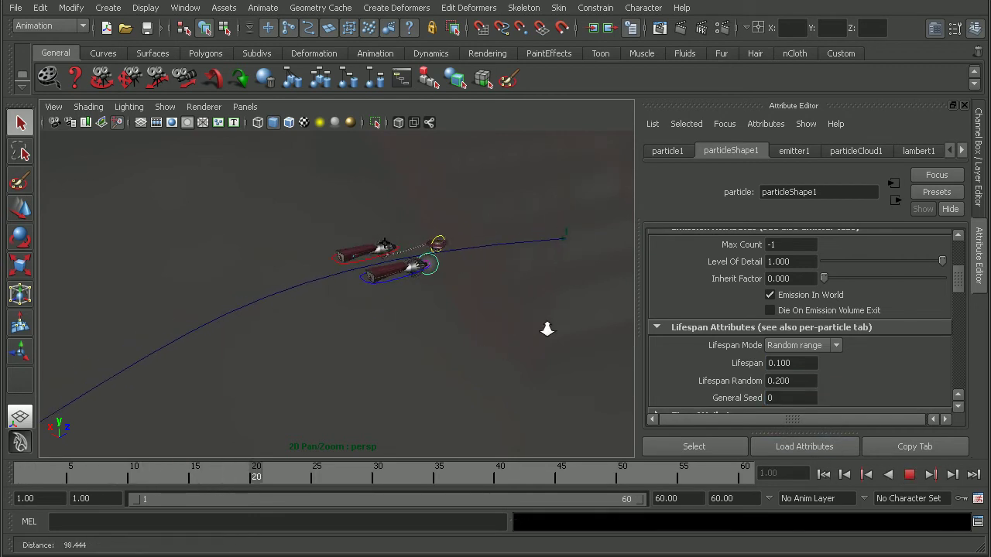
pyautogui.click(909, 475)
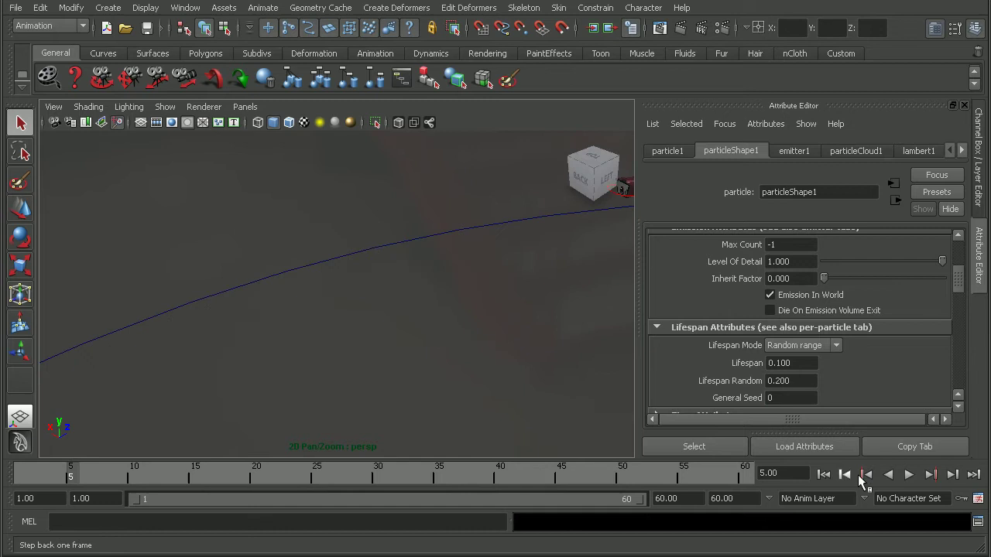
pyautogui.click(823, 474)
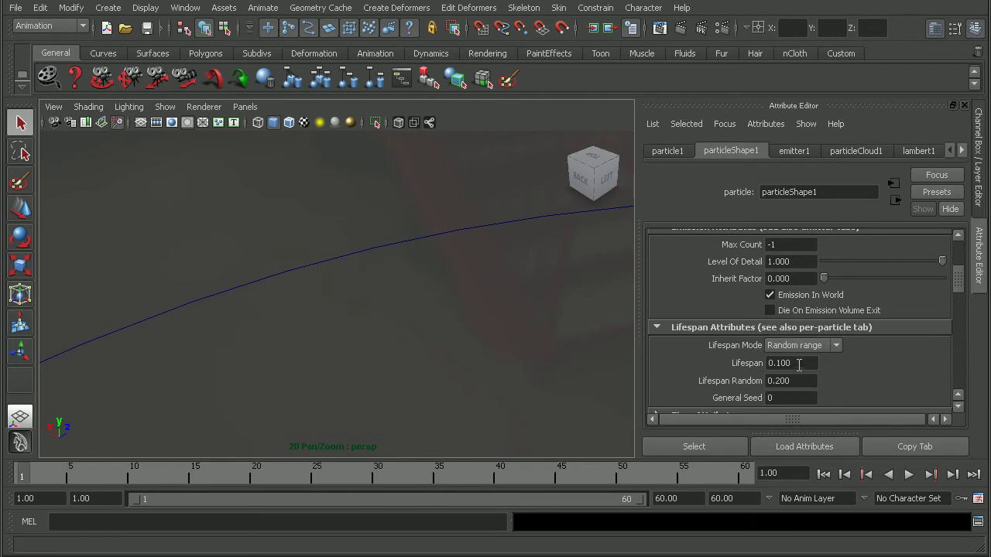
pyautogui.moveTo(791, 364); pyautogui.dragTo(775, 363)
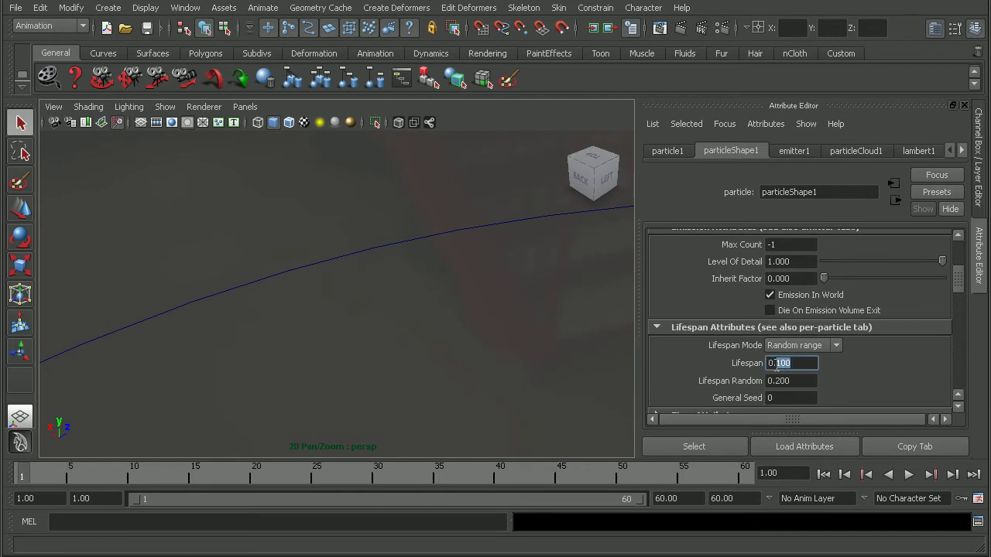
pyautogui.write('.2')
pyautogui.press('Tab')
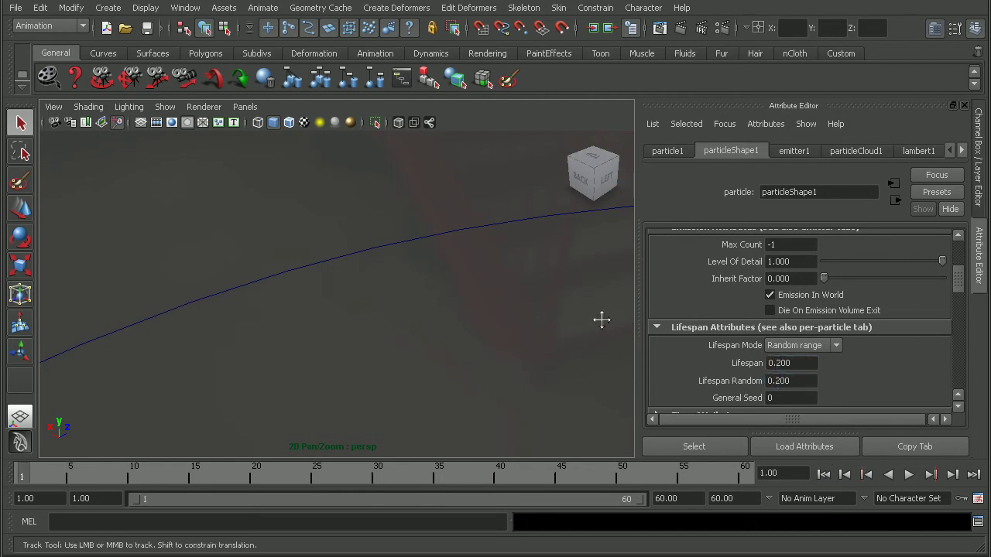
pyautogui.keyDown('alt'); pyautogui.moveTo(602, 320); pyautogui.dragTo(491, 343, button='middle'); pyautogui.keyUp('alt')
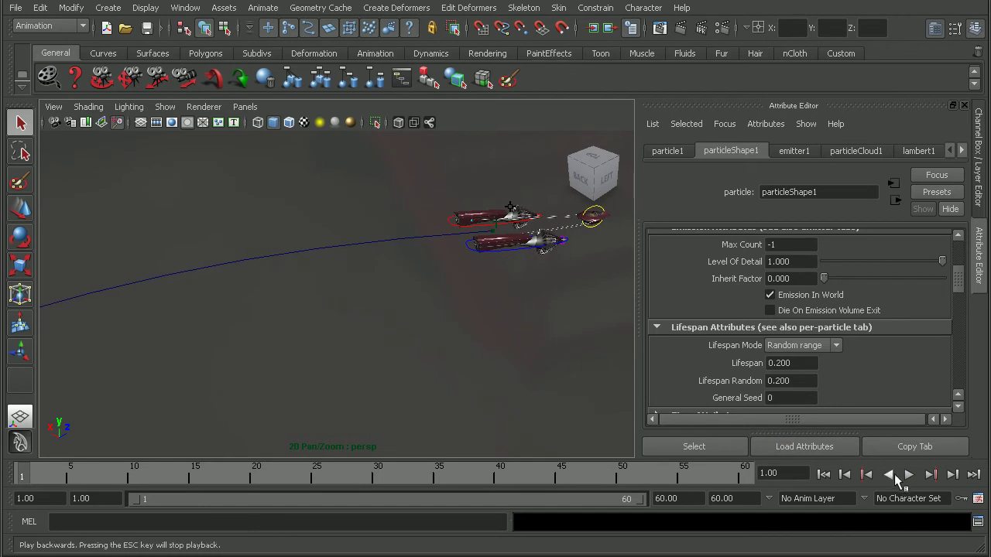
pyautogui.click(908, 474)
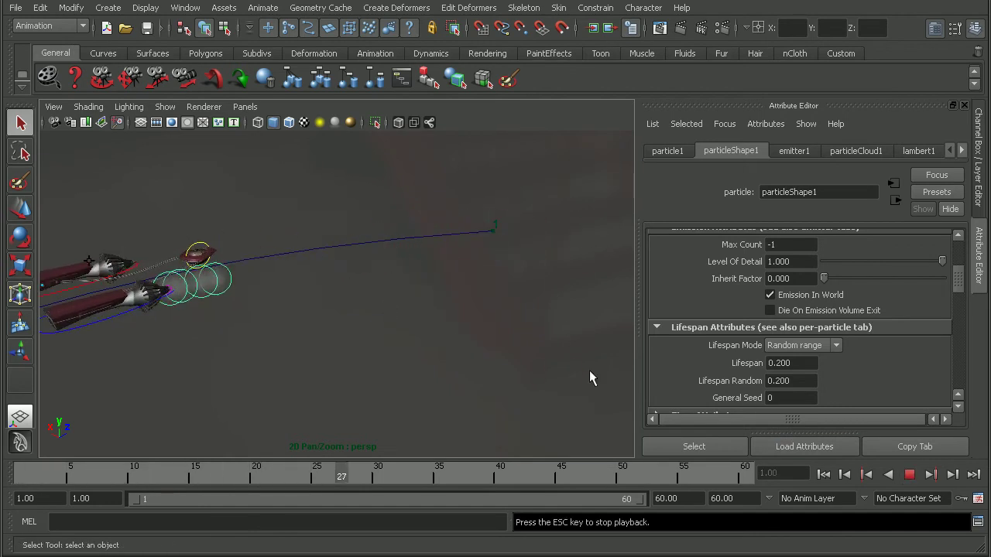
pyautogui.click(909, 474)
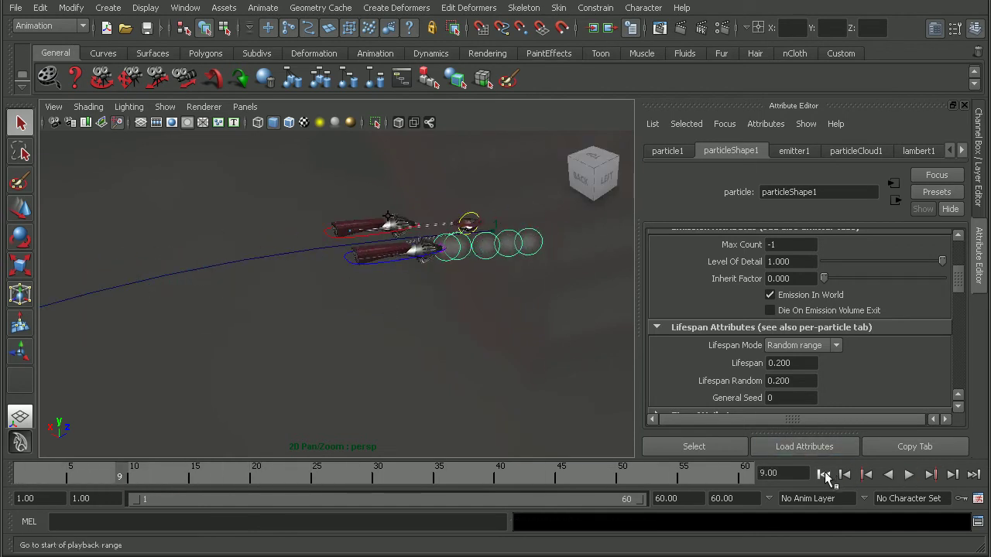
pyautogui.click(823, 474)
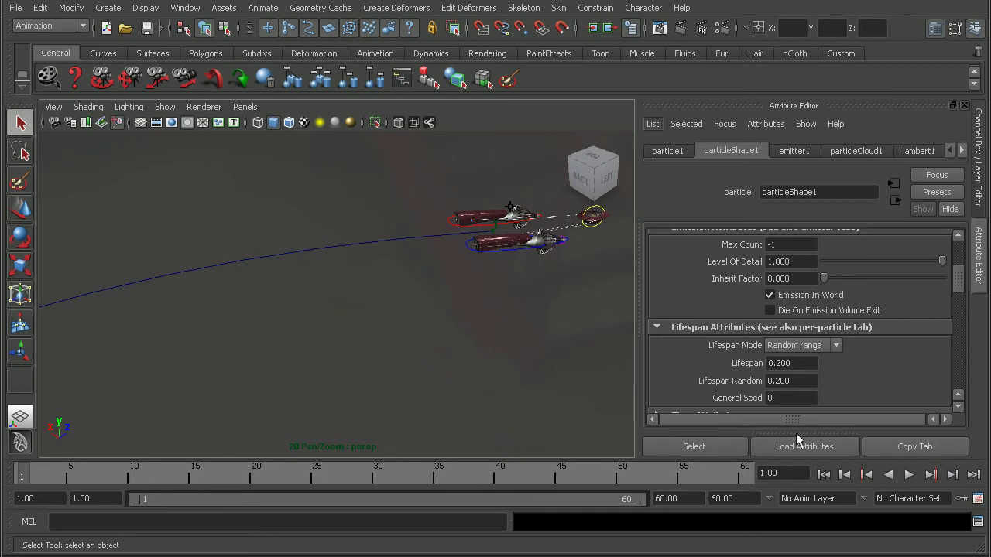
# Set emitter1's Rate (Particles/Sec) to 50
pyautogui.click(909, 475)
pyautogui.click(909, 475)
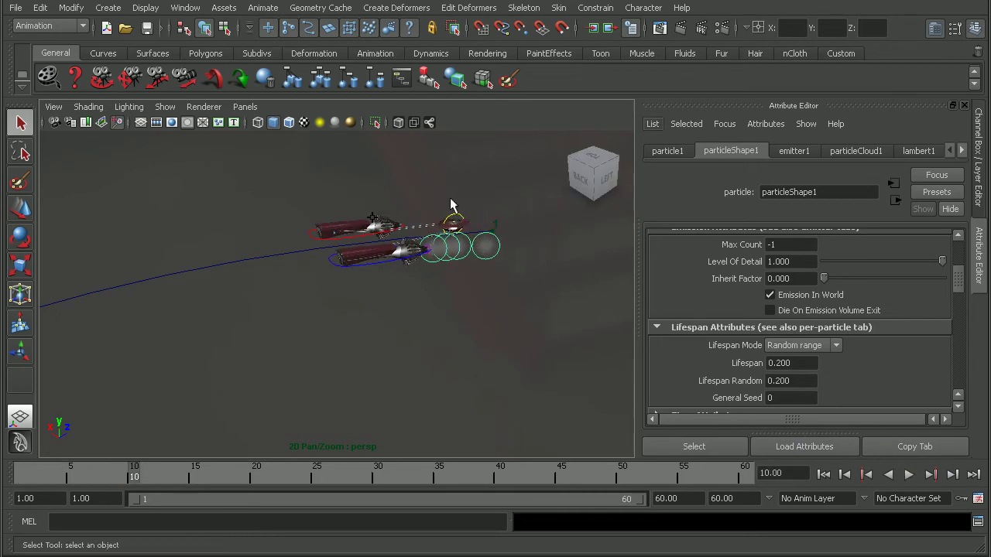
pyautogui.click(793, 152)
pyautogui.scroll(-3, 955, 263)
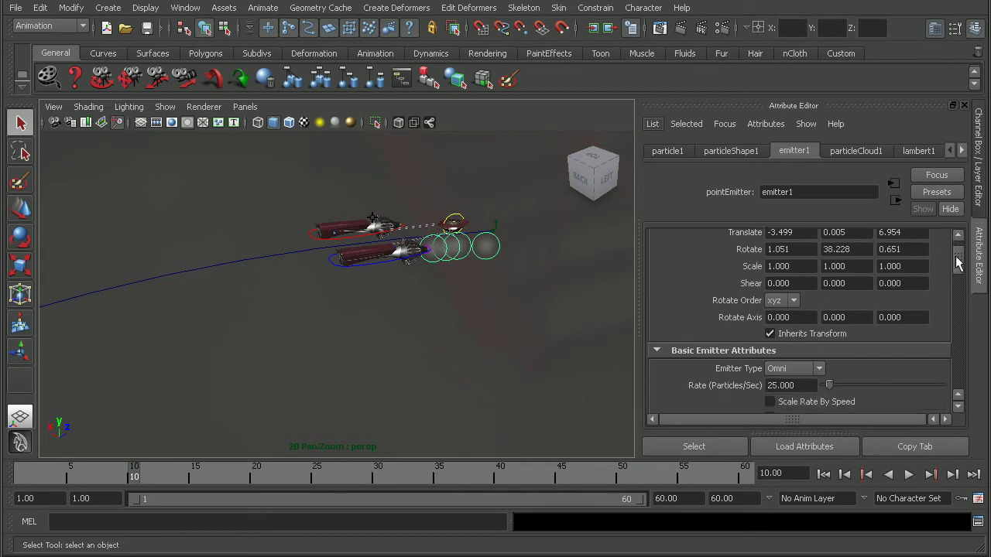
pyautogui.click(805, 306)
pyautogui.write('50')
pyautogui.press('Return')
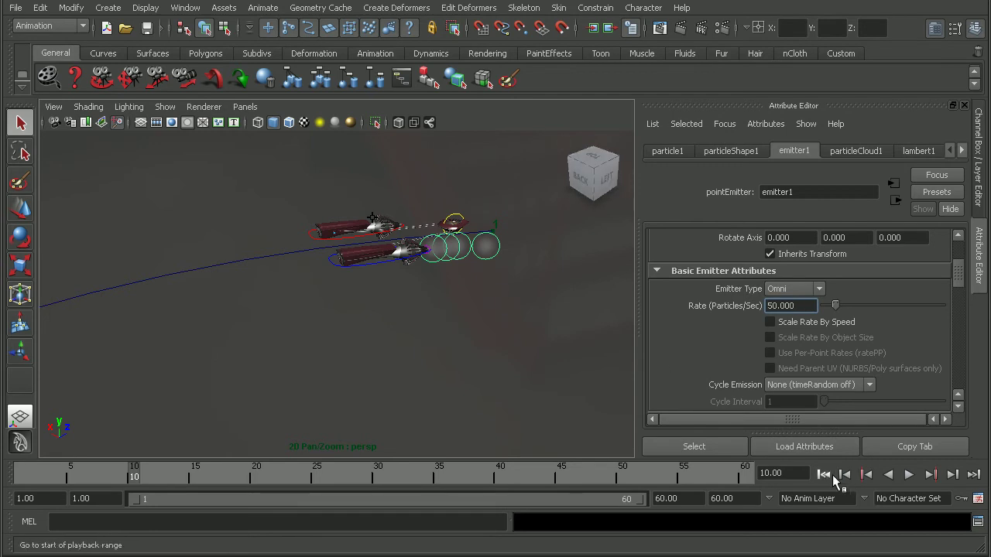
# Rewind and play back to preview the denser exhaust trail
pyautogui.click(823, 475)
pyautogui.click(908, 475)
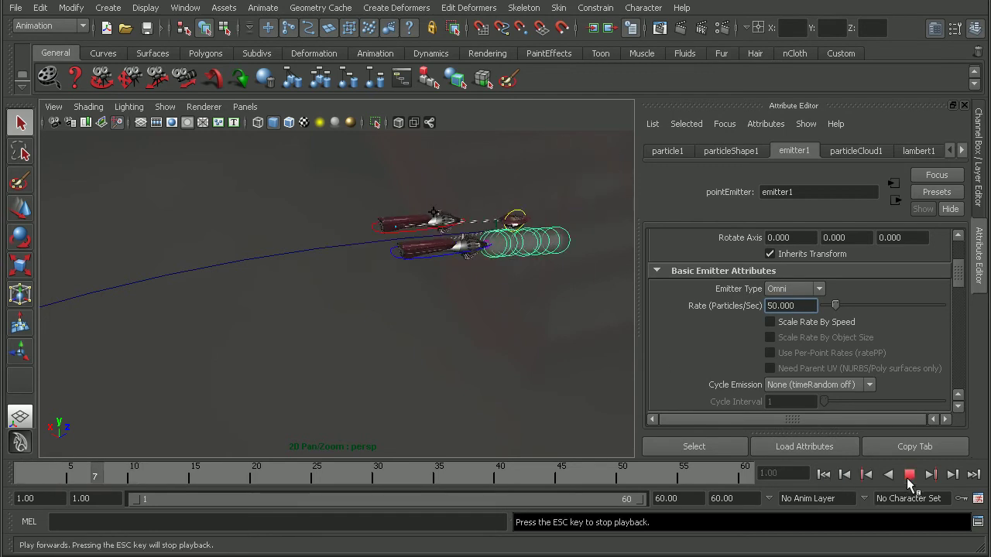
pyautogui.click(908, 474)
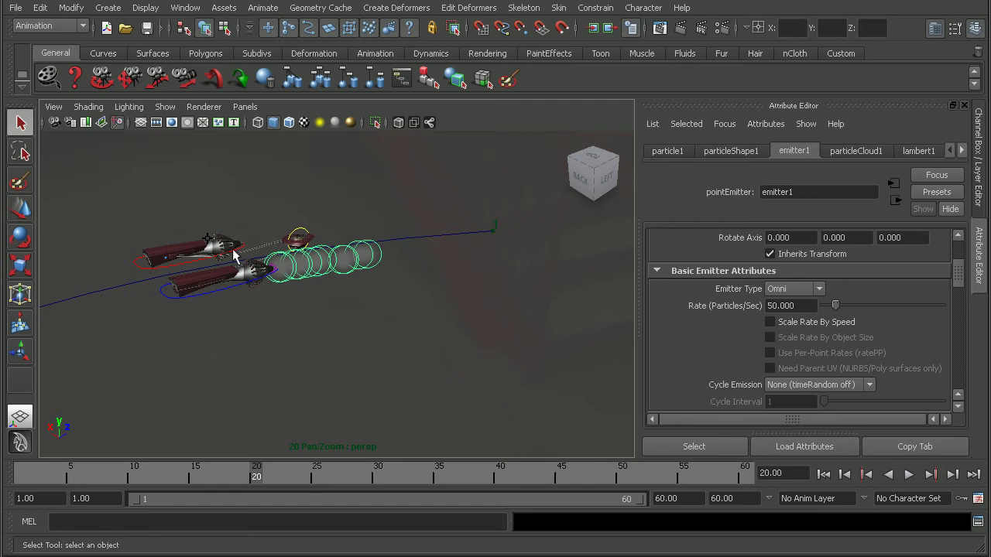
# Open the Hypershade and select the exhaust particles in the scene
pyautogui.click(185, 7)
pyautogui.moveTo(221, 51)
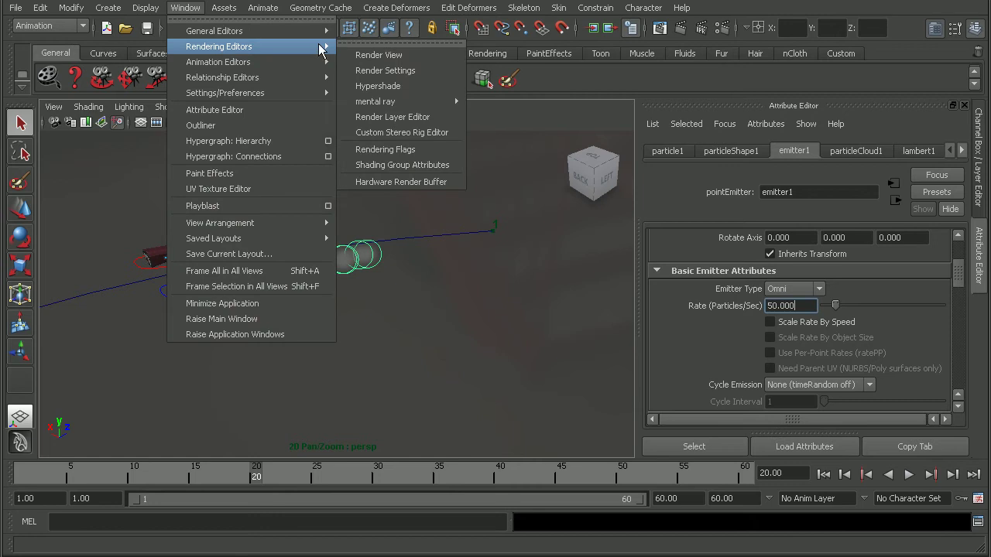
pyautogui.click(398, 85)
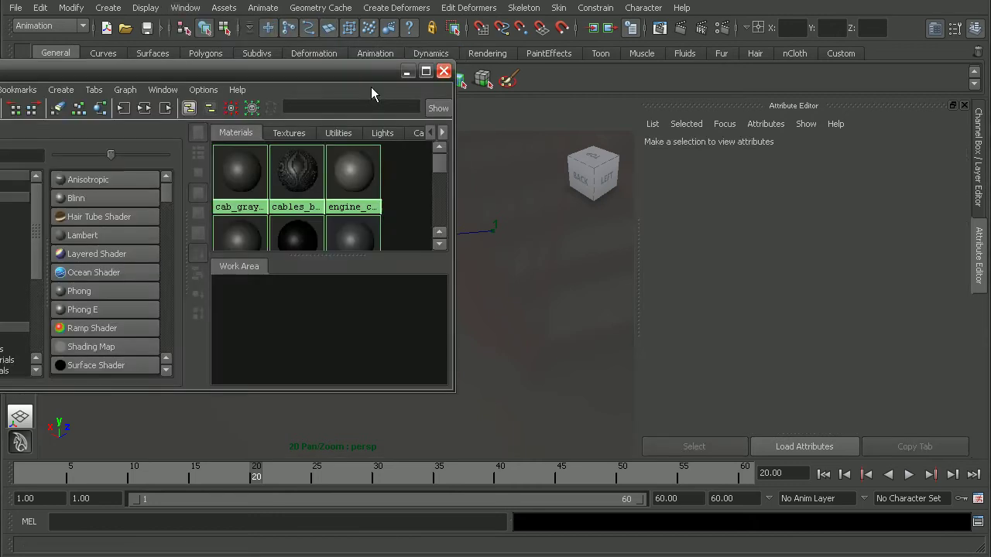
pyautogui.moveTo(371, 86); pyautogui.dragTo(768, 94)
pyautogui.click(294, 268)
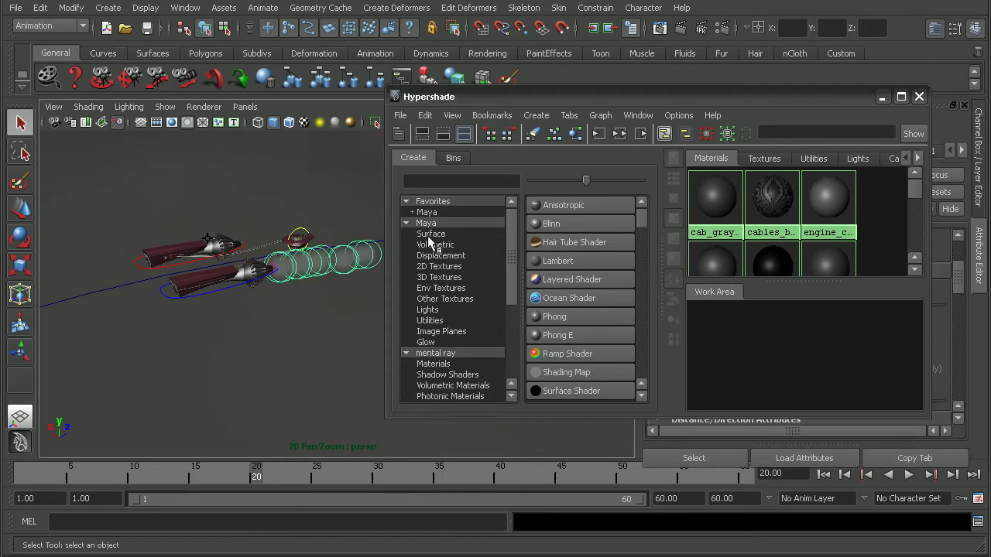
pyautogui.moveTo(608, 93); pyautogui.dragTo(505, 79)
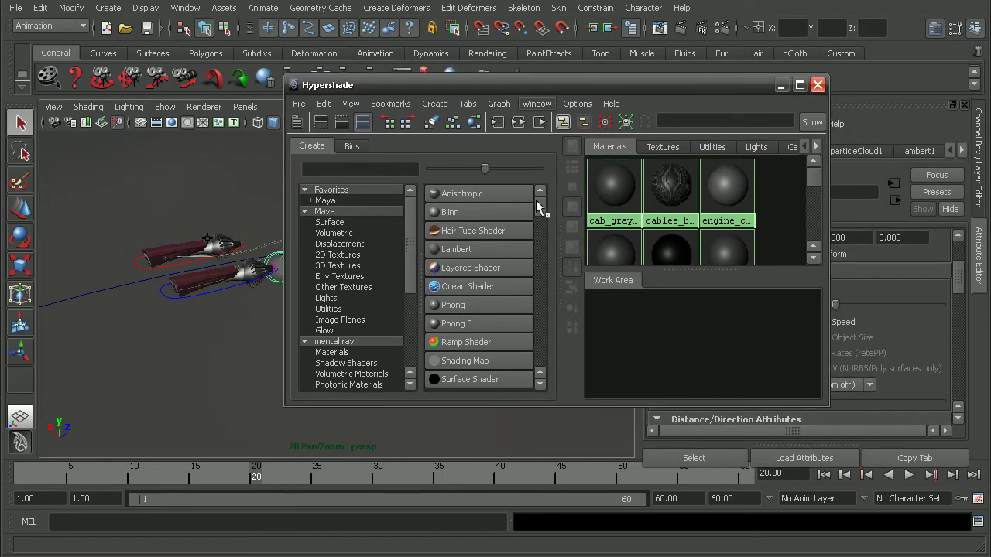
# Create a Particle Cloud volumetric material and assign it to the exhaust particles
pyautogui.click(434, 102)
pyautogui.moveTo(573, 102)
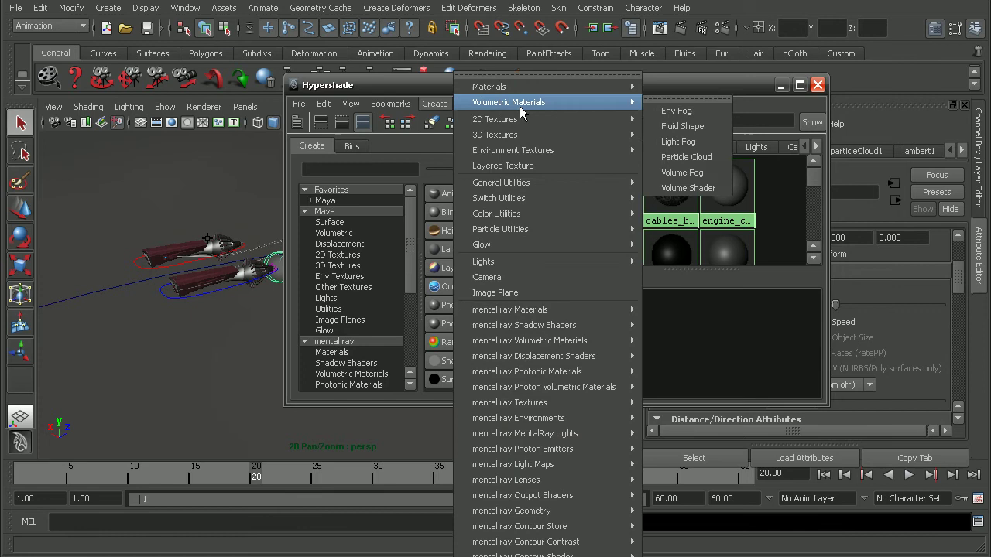
pyautogui.click(675, 158)
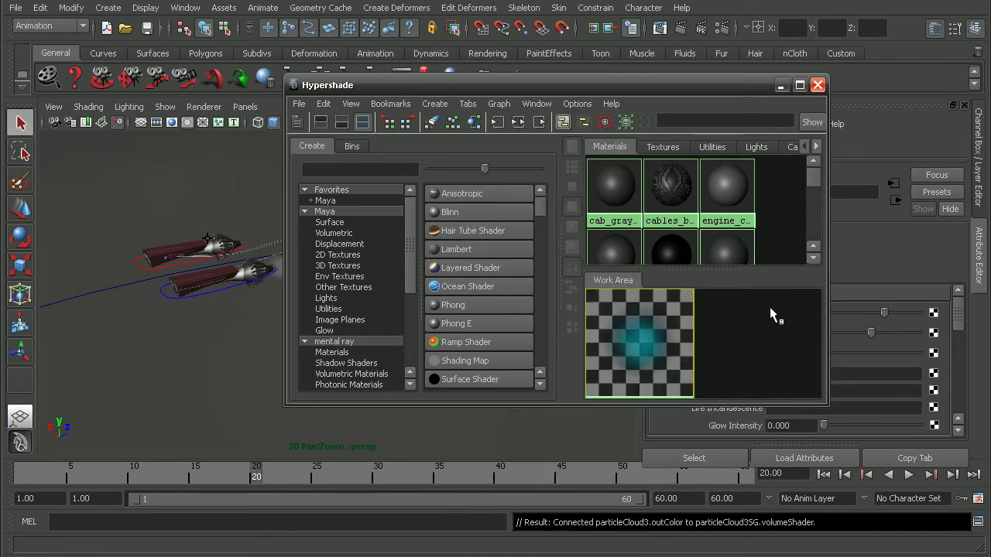
pyautogui.moveTo(393, 81); pyautogui.dragTo(459, 68)
pyautogui.click(315, 257)
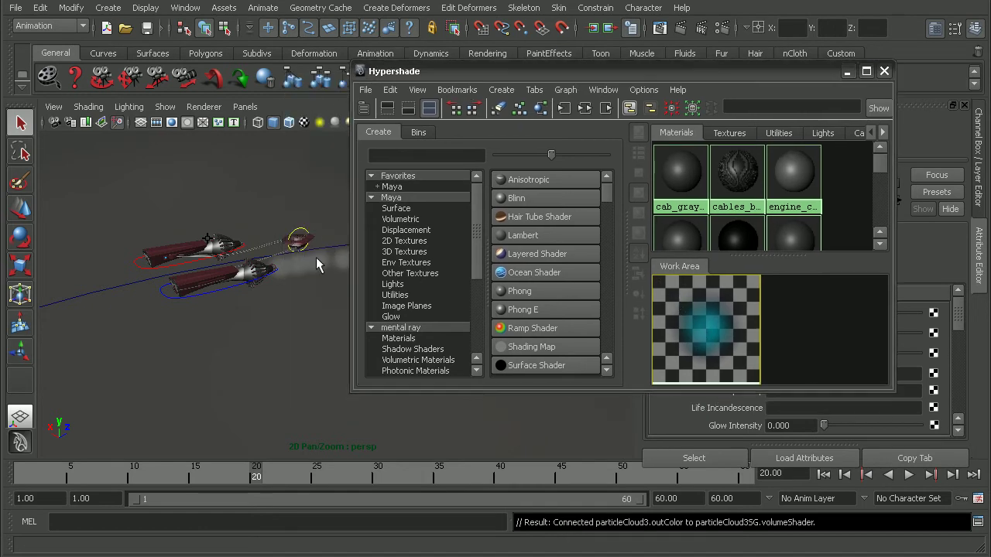
pyautogui.click(305, 263)
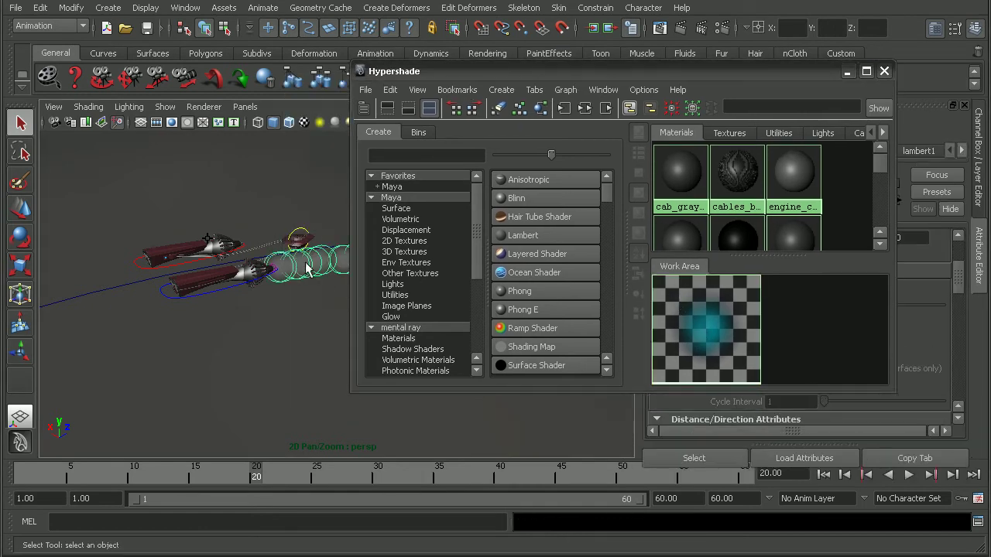
pyautogui.click(715, 320)
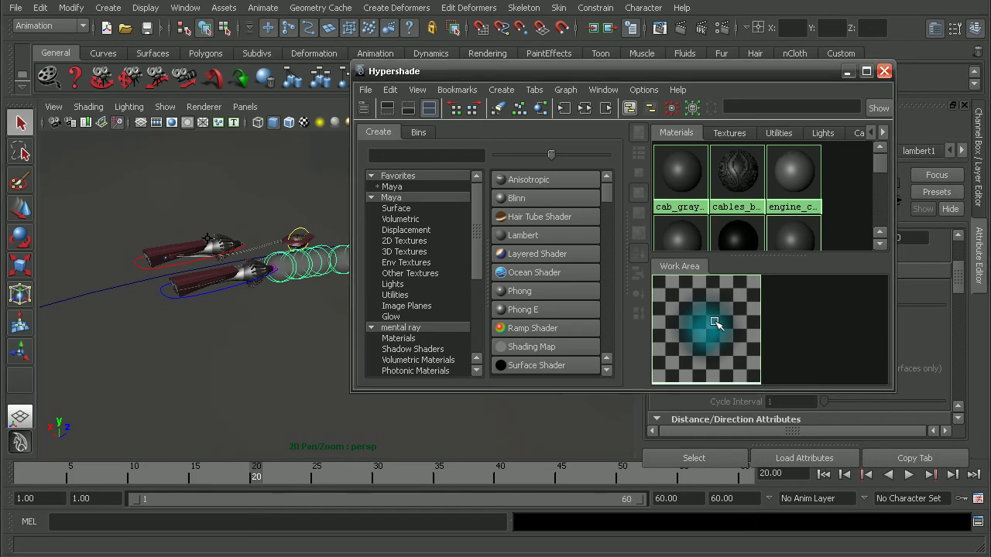
pyautogui.moveTo(714, 320); pyautogui.dragTo(712, 278, button='right')
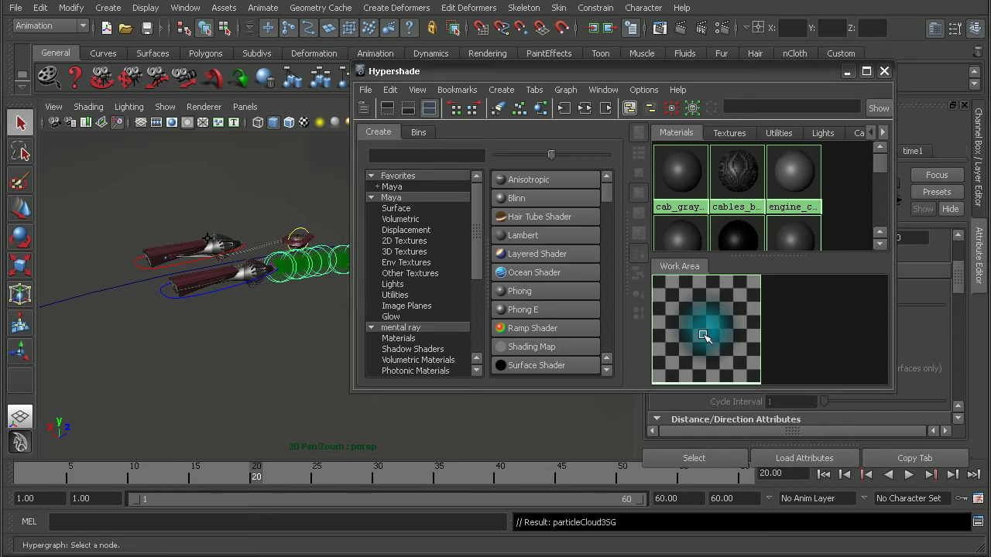
# Select particleCloud3, frame it in the work area, and bring its attributes into view
pyautogui.click(694, 328)
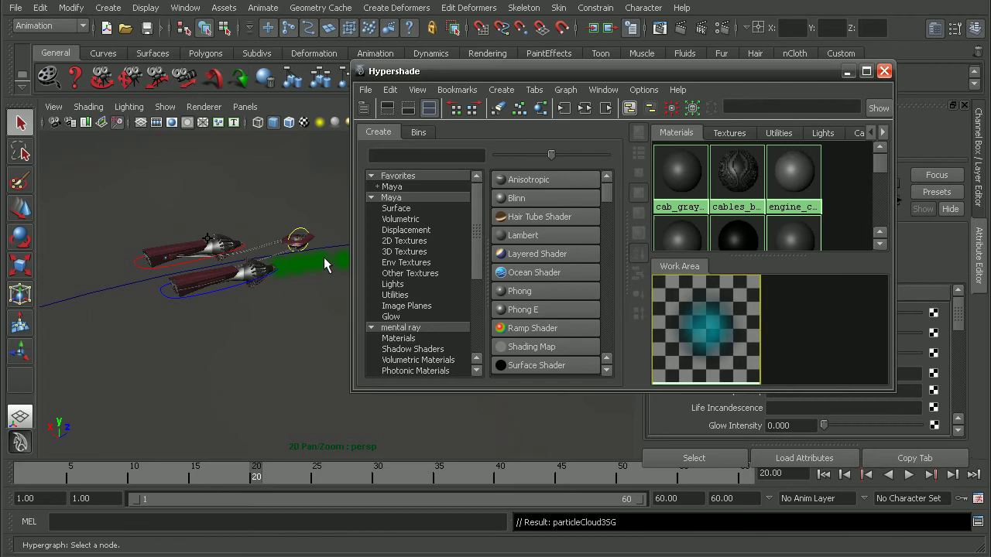
pyautogui.click(363, 107)
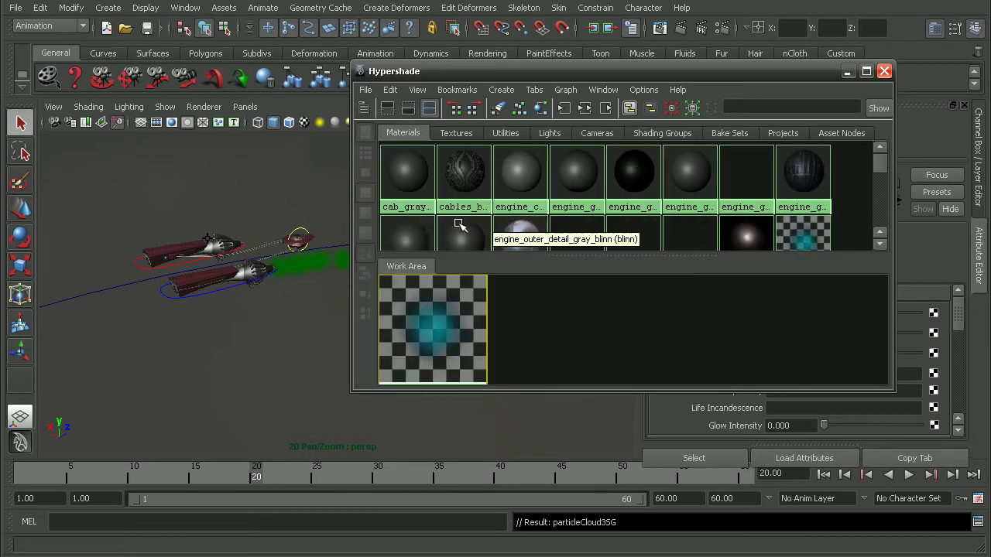
pyautogui.click(564, 254)
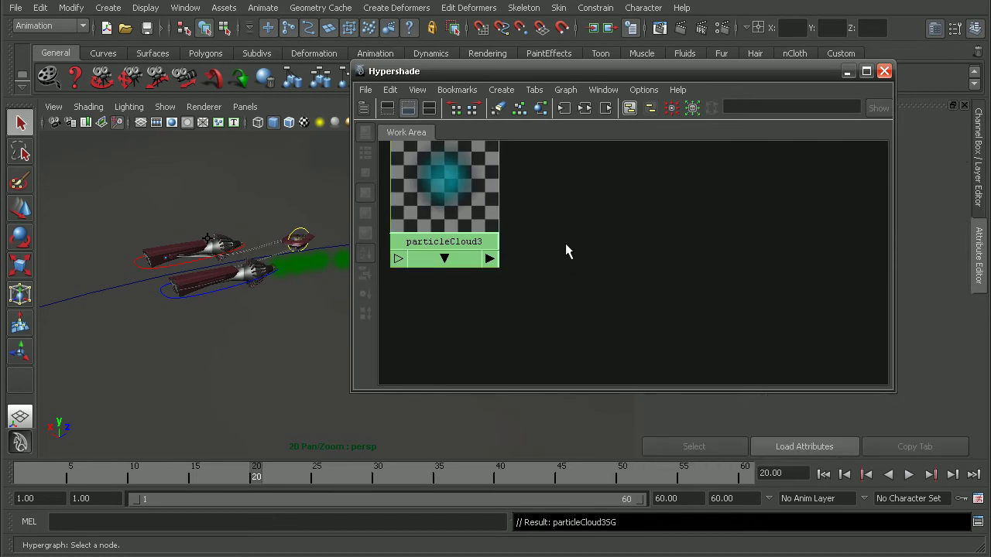
pyautogui.press('a')
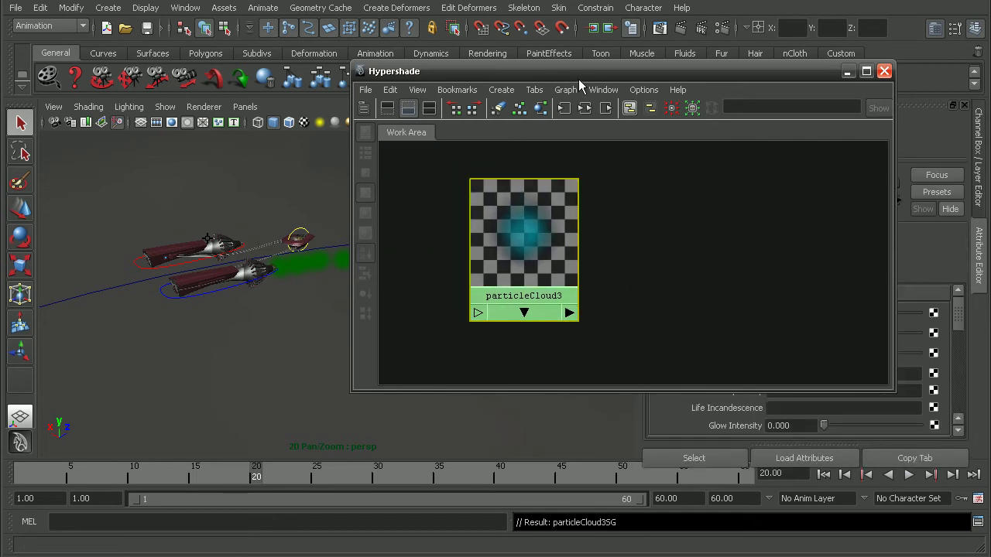
pyautogui.moveTo(579, 71); pyautogui.dragTo(343, 94)
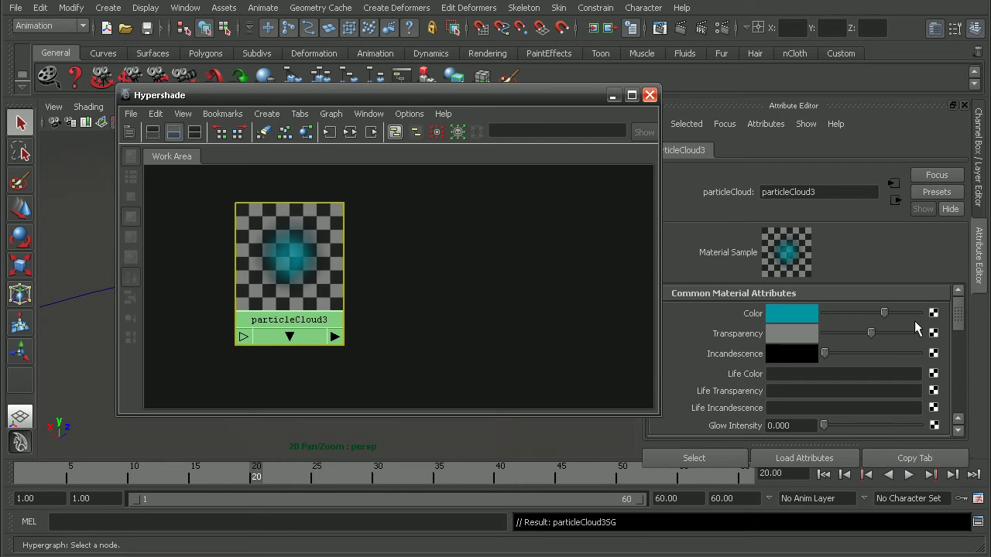
# Lower particleCloud3's Roundness to about 0.9 and set Noise Freq to 0.333
pyautogui.moveTo(960, 321); pyautogui.dragTo(960, 349)
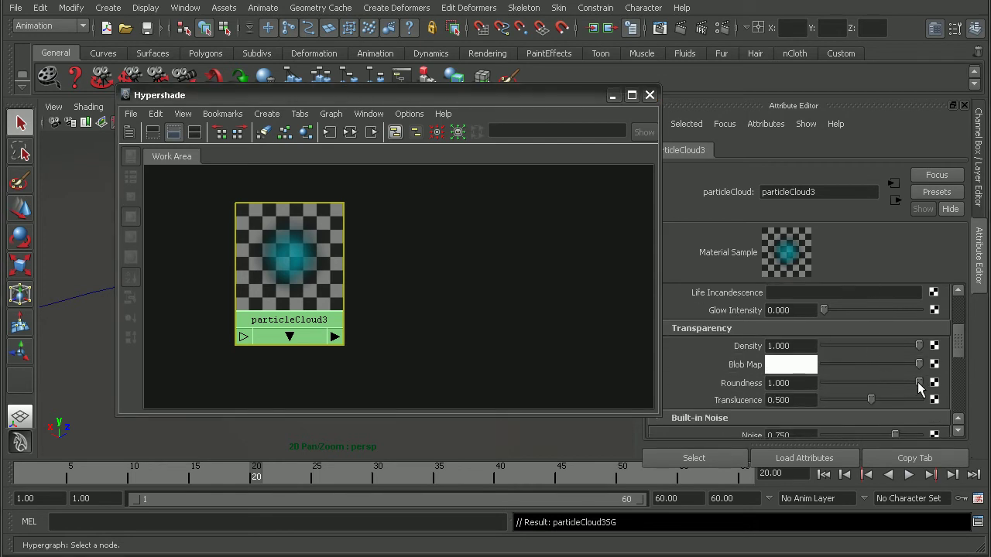
pyautogui.moveTo(918, 383); pyautogui.dragTo(909, 383)
pyautogui.scroll(-1, 957, 358)
pyautogui.scroll(-4, 958, 358)
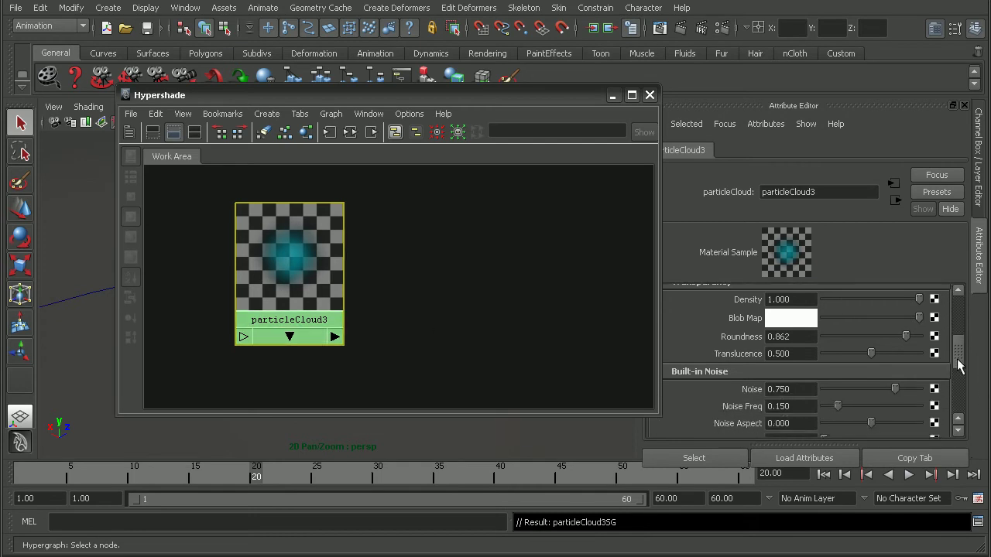
pyautogui.moveTo(896, 363); pyautogui.dragTo(908, 364)
pyautogui.moveTo(837, 380); pyautogui.dragTo(899, 396)
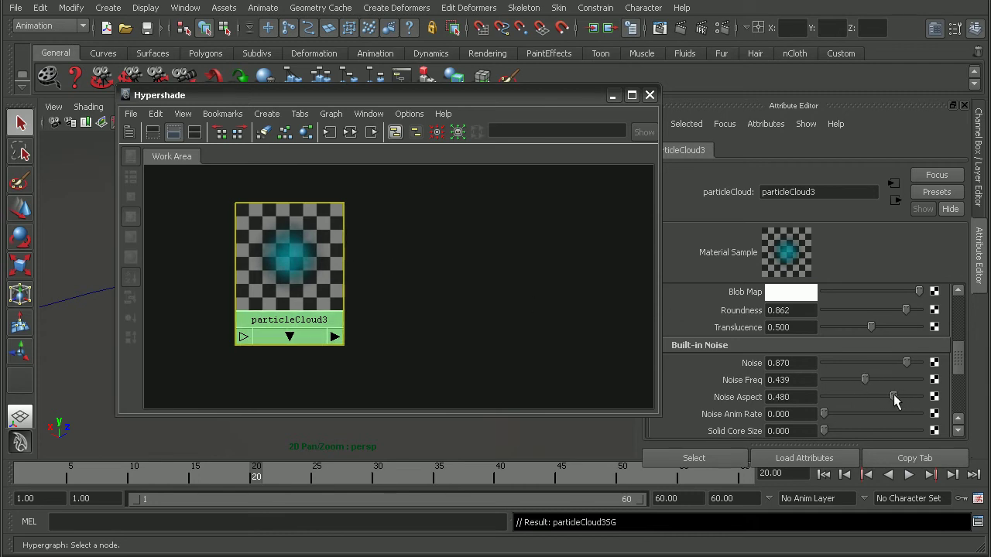
pyautogui.moveTo(865, 380); pyautogui.dragTo(856, 379)
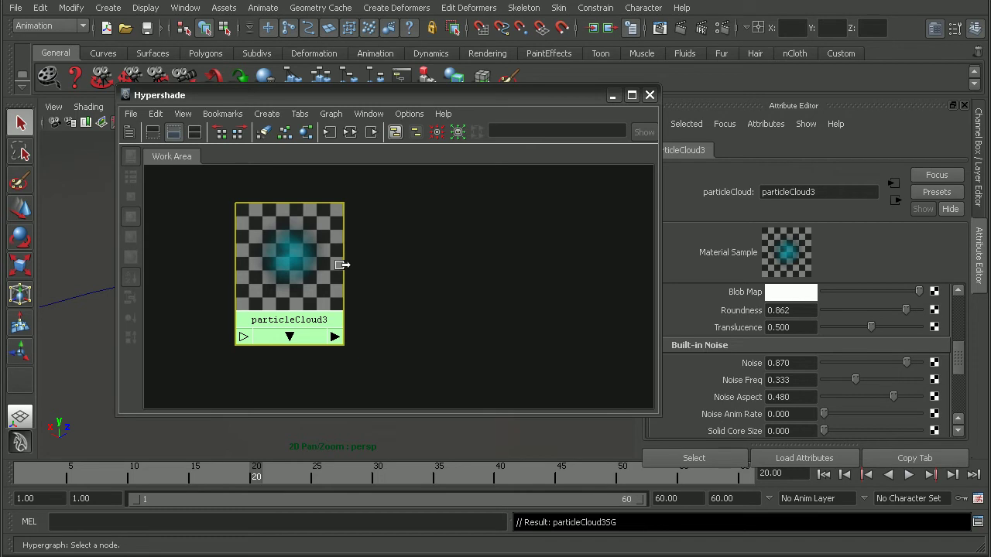
# Drag particleCloud3's Transparency slider to a mid-grey value
pyautogui.scroll(4, 916, 338)
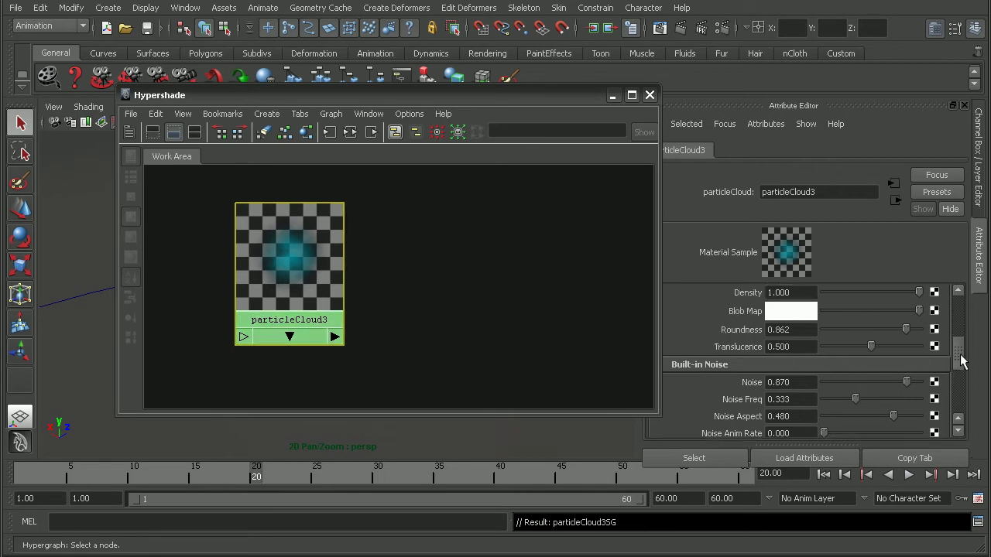
pyautogui.scroll(3, 960, 344)
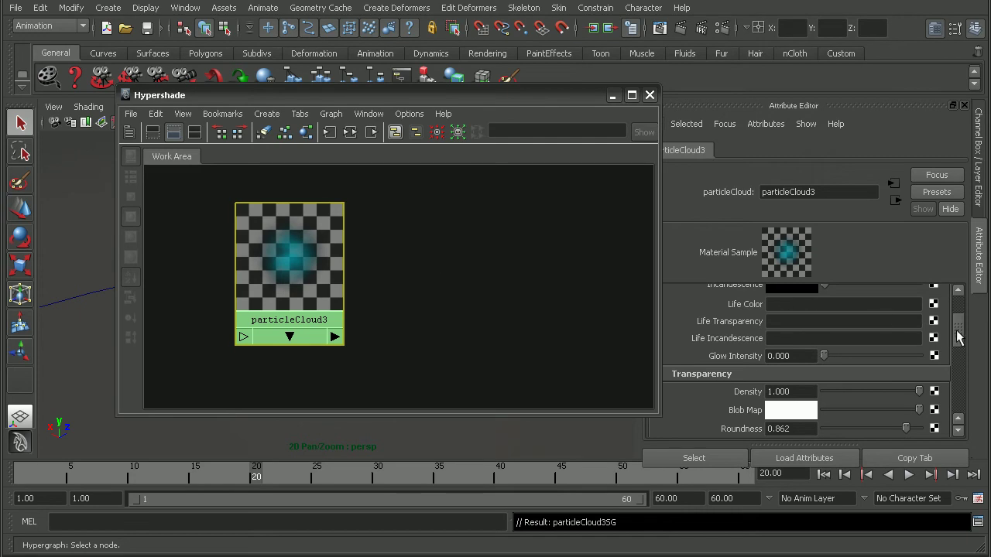
pyautogui.moveTo(958, 338); pyautogui.dragTo(958, 321)
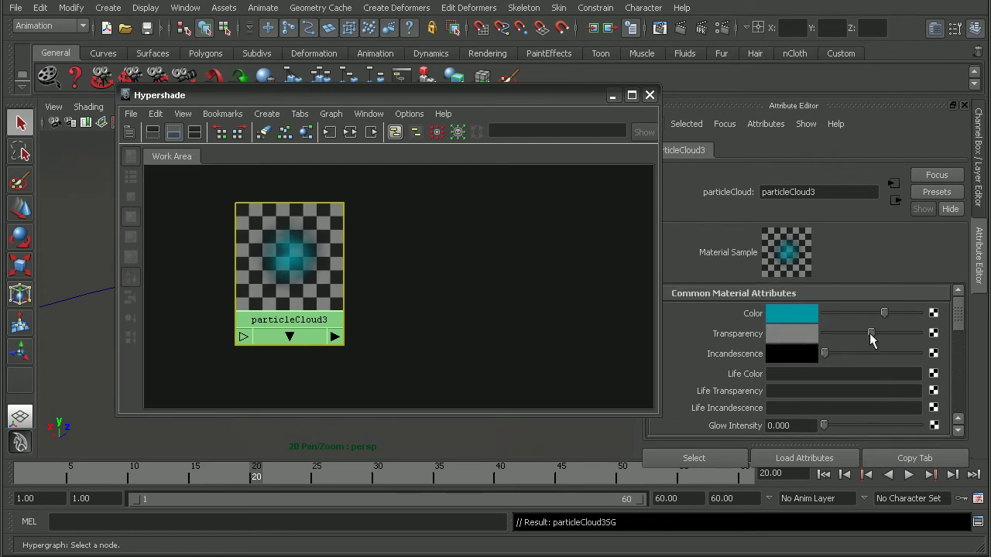
pyautogui.moveTo(869, 332)
pyautogui.mouseDown()
pyautogui.moveTo(823, 334)
pyautogui.moveTo(920, 333)
pyautogui.moveTo(860, 331)
pyautogui.moveTo(874, 333)
pyautogui.mouseUp()
# Close Hypershade and create a render layer named particles from the selected emitter
pyautogui.click(650, 96)
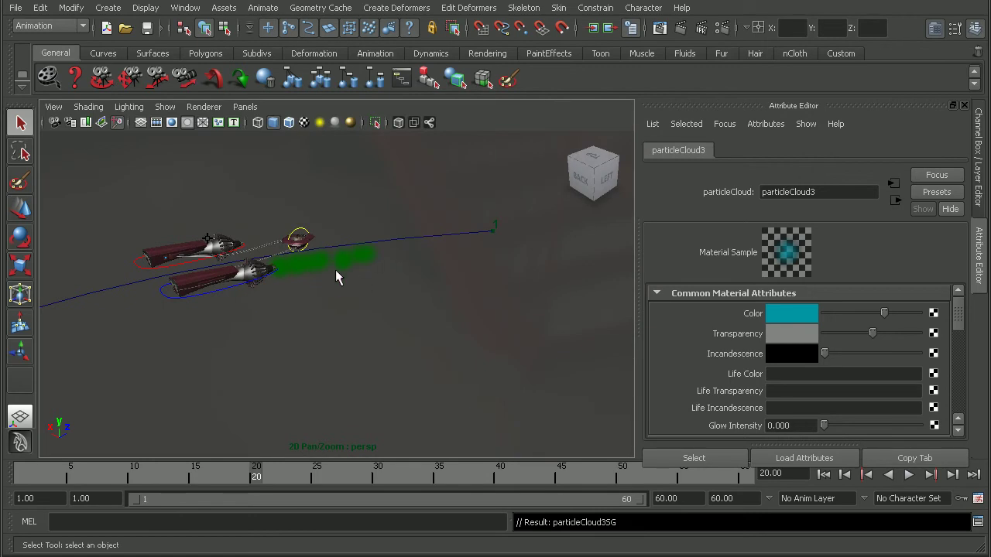
pyautogui.click(299, 264)
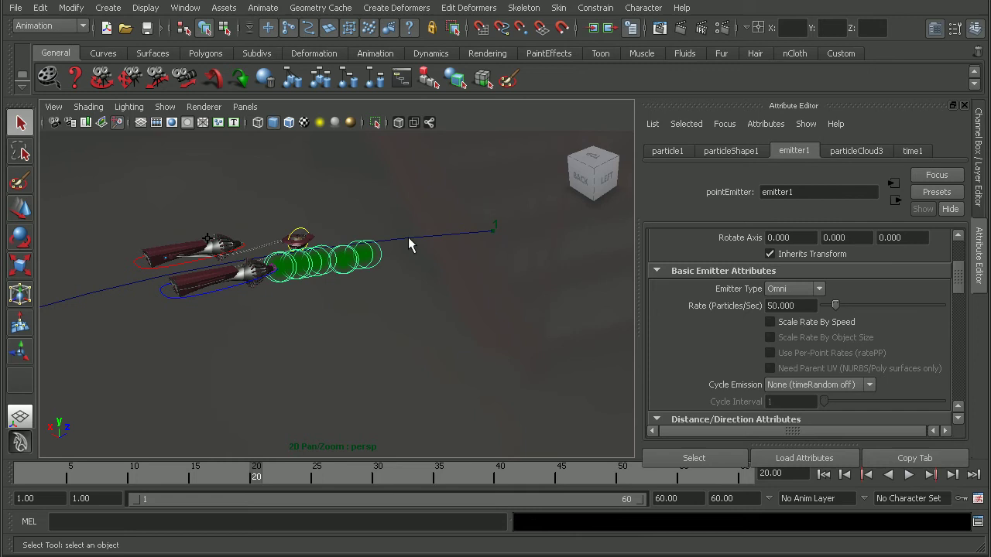
pyautogui.click(950, 209)
pyautogui.click(873, 295)
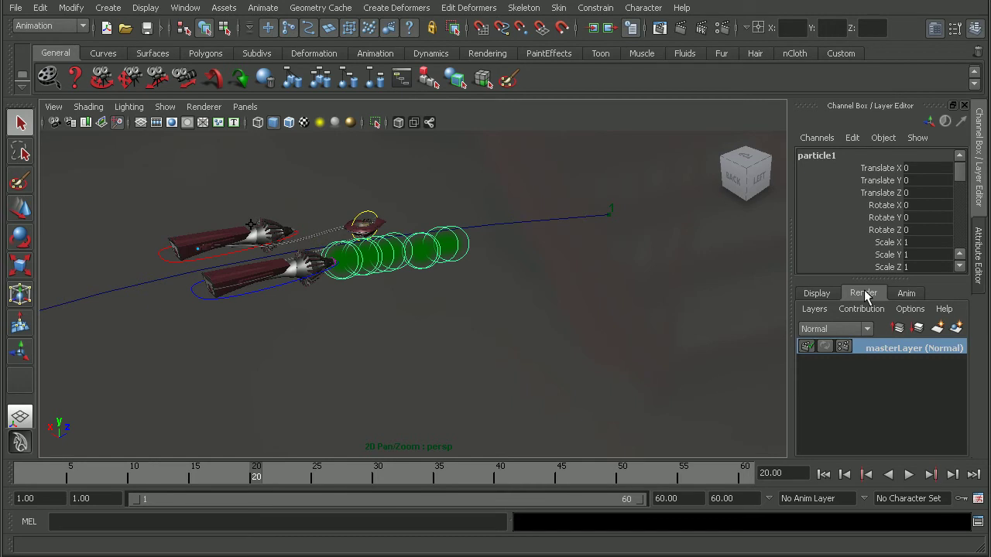
pyautogui.click(956, 328)
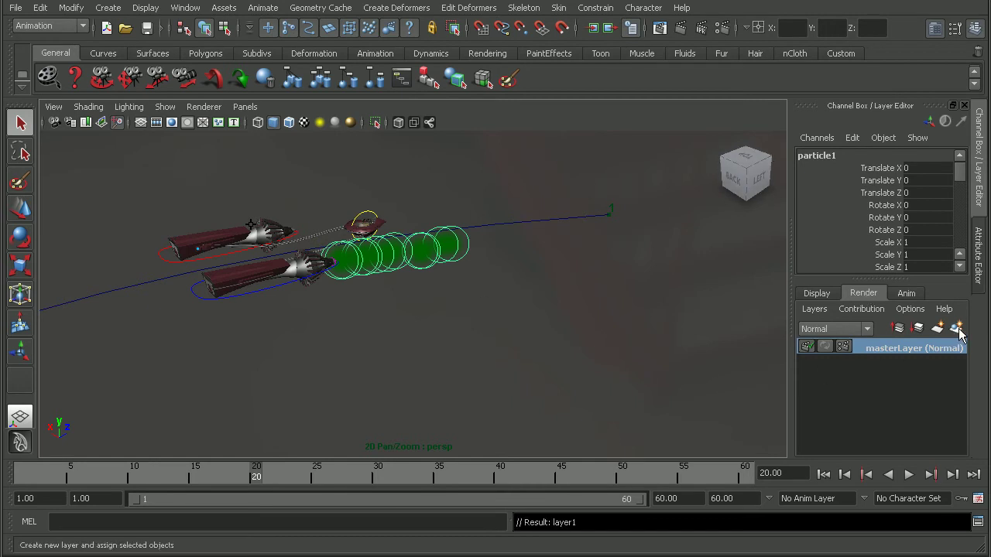
pyautogui.click(890, 350)
pyautogui.doubleClick(890, 349)
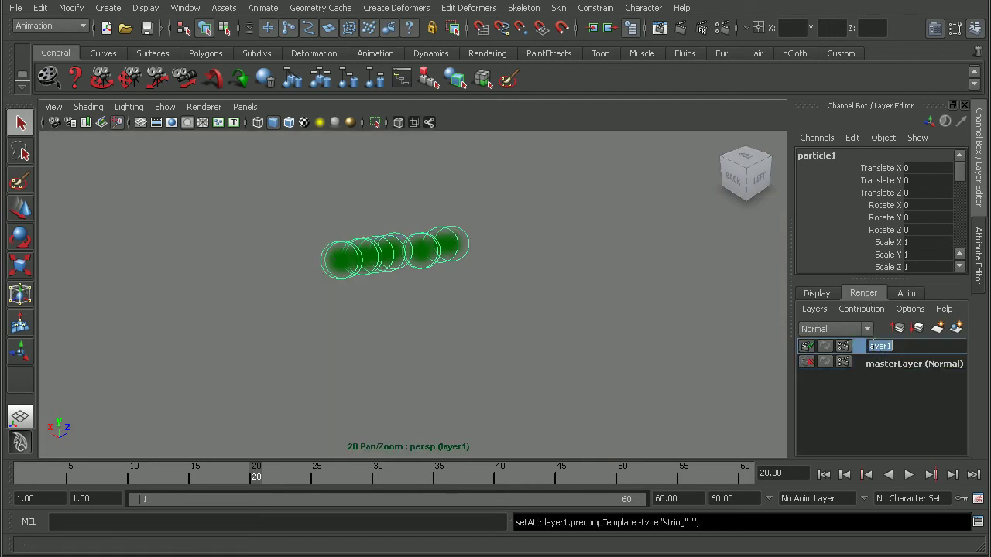
pyautogui.write('p_')
pyautogui.write('rticles')
pyautogui.press('Return')
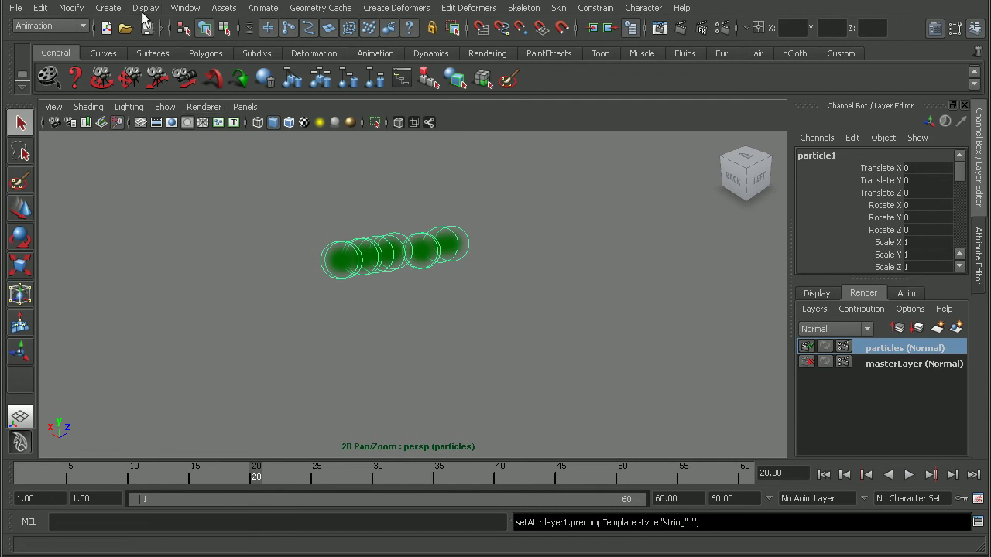
# Make a podracer layer from racer, lighting, dont_touch, render_camera, curve1 and mentalrayIbl1
pyautogui.click(185, 8)
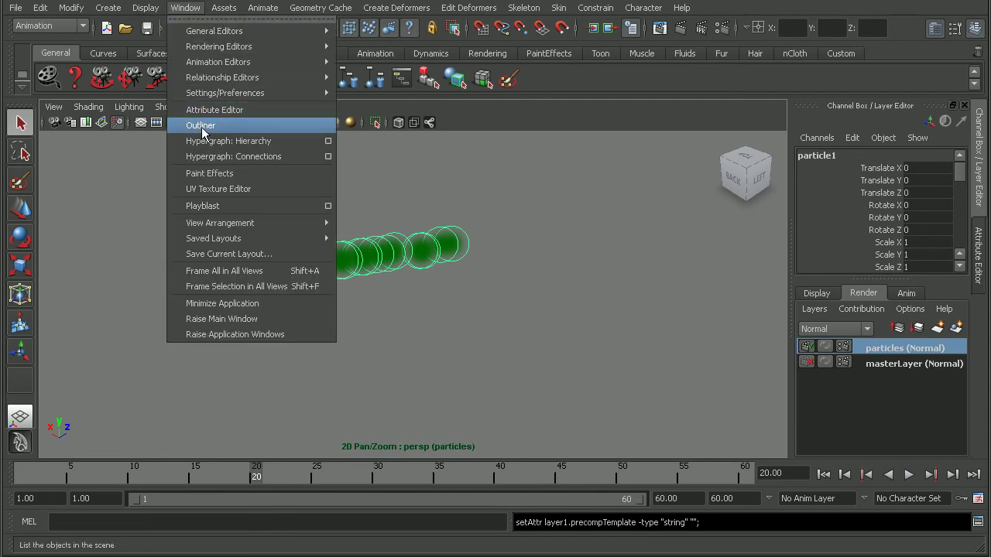
pyautogui.click(256, 127)
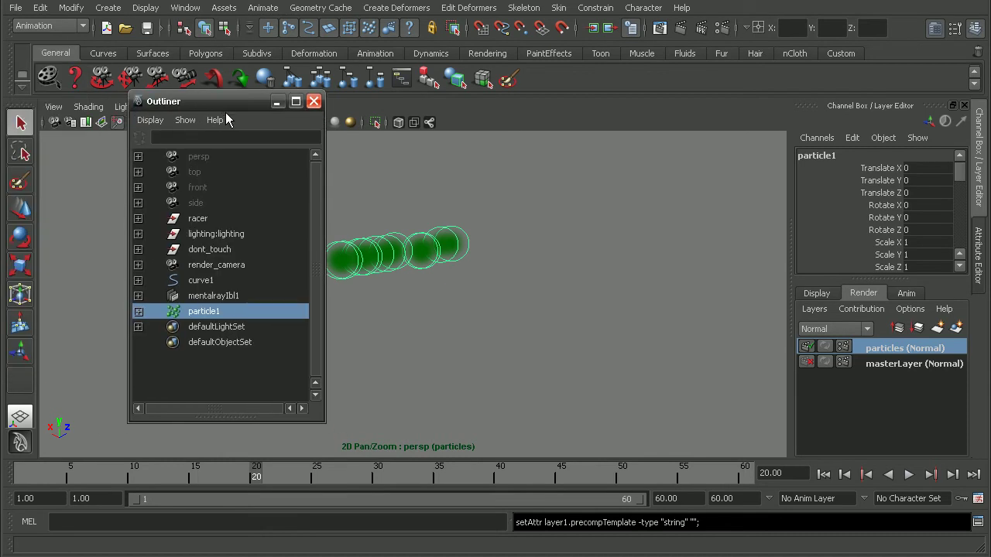
pyautogui.click(199, 274)
pyautogui.keyDown('ctrl'); pyautogui.click(183, 258); pyautogui.keyUp('ctrl')
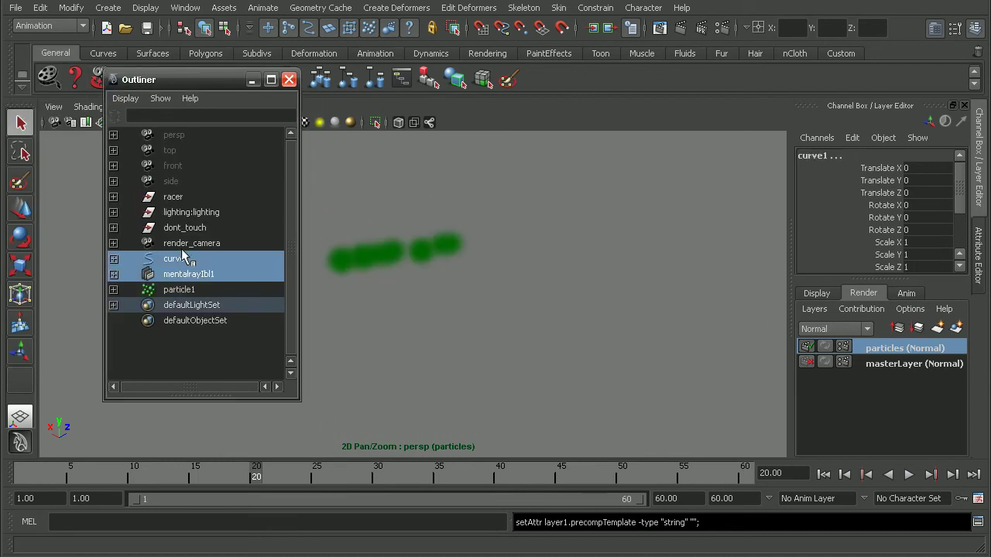
pyautogui.keyDown('ctrl'); pyautogui.click(186, 243); pyautogui.keyUp('ctrl')
pyautogui.keyDown('ctrl'); pyautogui.click(184, 228); pyautogui.keyUp('ctrl')
pyautogui.keyDown('ctrl'); pyautogui.click(186, 212); pyautogui.keyUp('ctrl')
pyautogui.keyDown('ctrl'); pyautogui.click(174, 197); pyautogui.keyUp('ctrl')
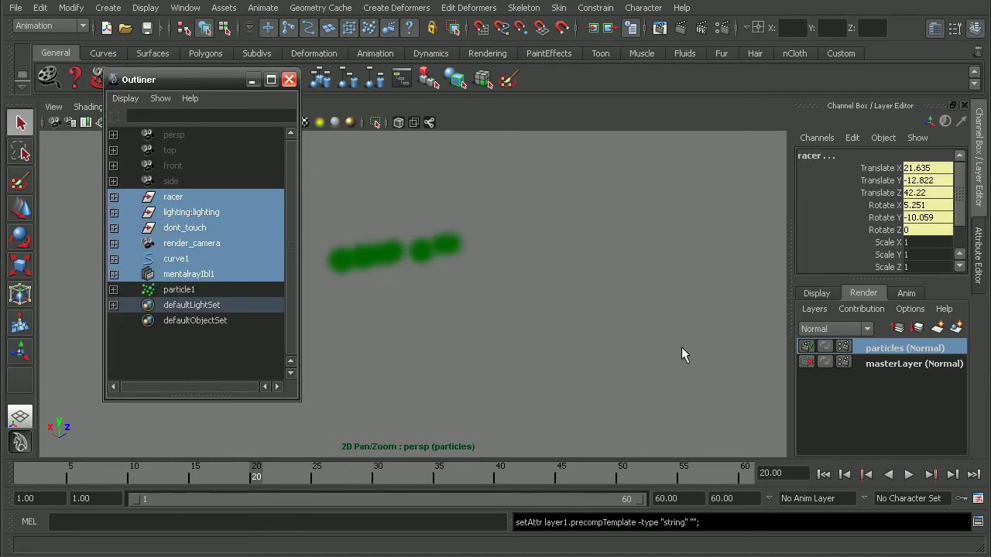
pyautogui.click(956, 328)
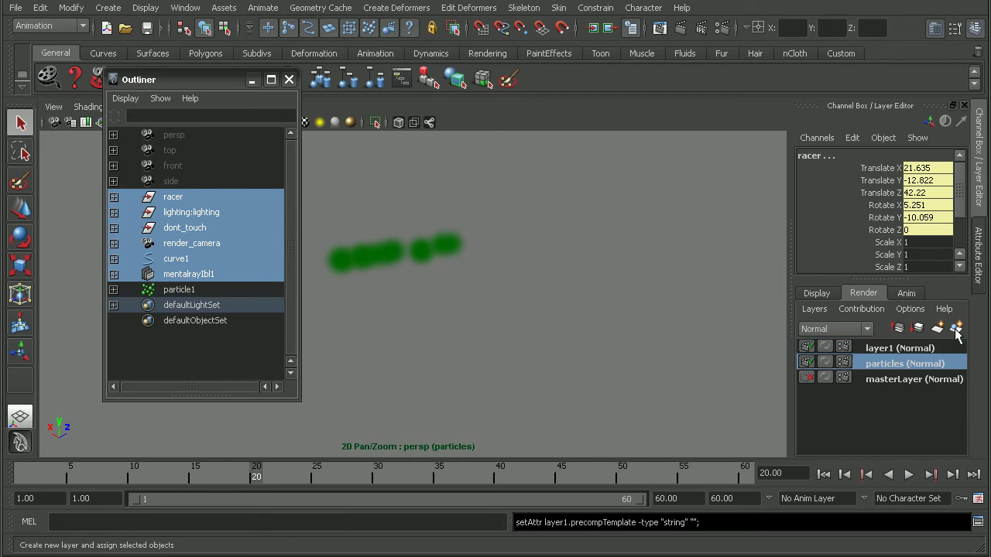
pyautogui.doubleClick(889, 349)
pyautogui.write('po')
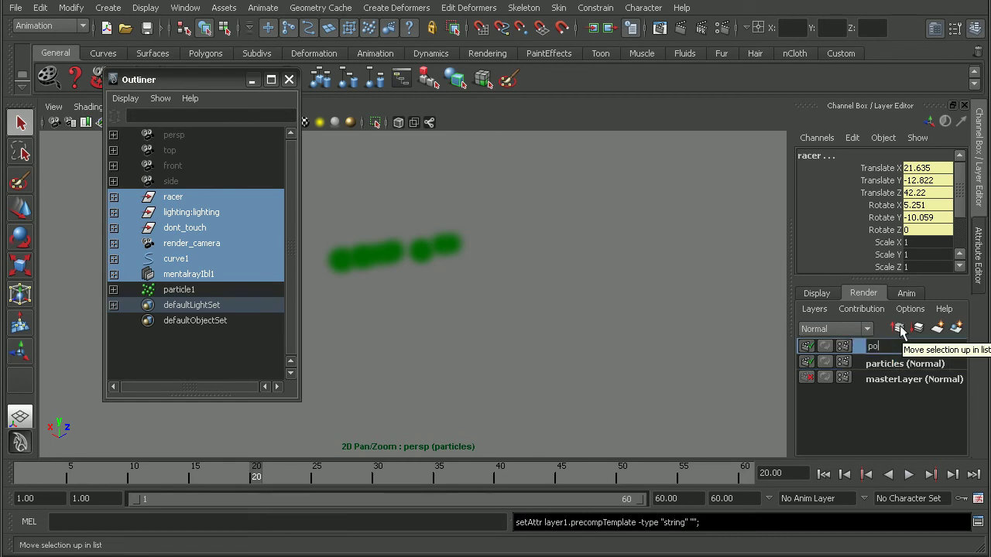
pyautogui.write('dracer')
pyautogui.press('Return')
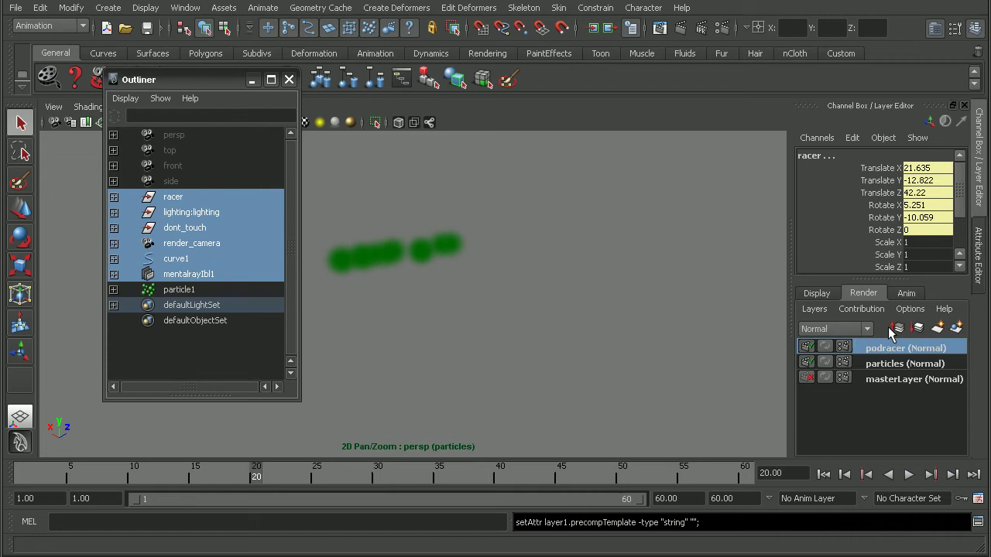
# Close the Outliner and make the particles render layer current again
pyautogui.click(890, 362)
pyautogui.click(882, 349)
pyautogui.moveTo(208, 81); pyautogui.dragTo(167, 92)
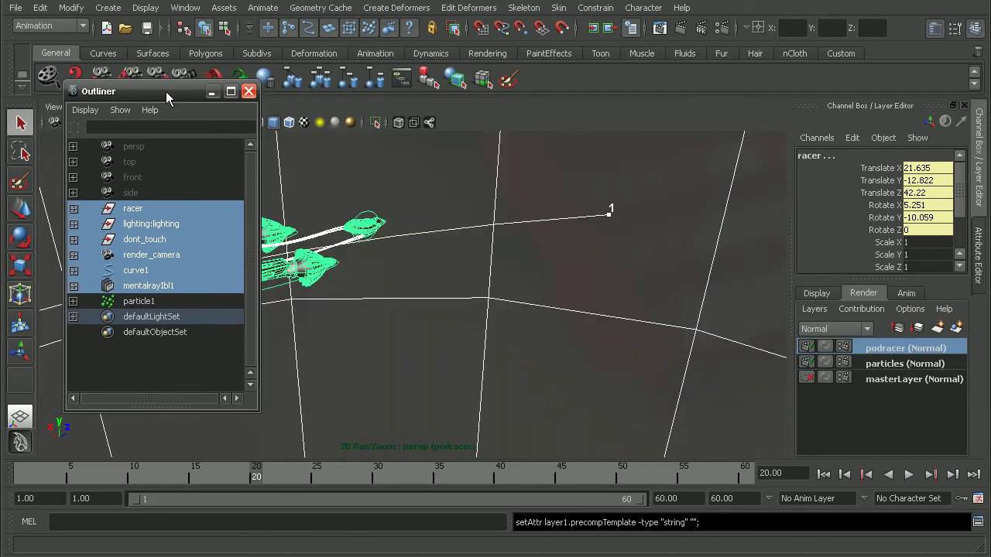
pyautogui.click(248, 92)
pyautogui.keyDown('alt'); pyautogui.moveTo(453, 225); pyautogui.dragTo(508, 288, button='middle'); pyautogui.keyUp('alt')
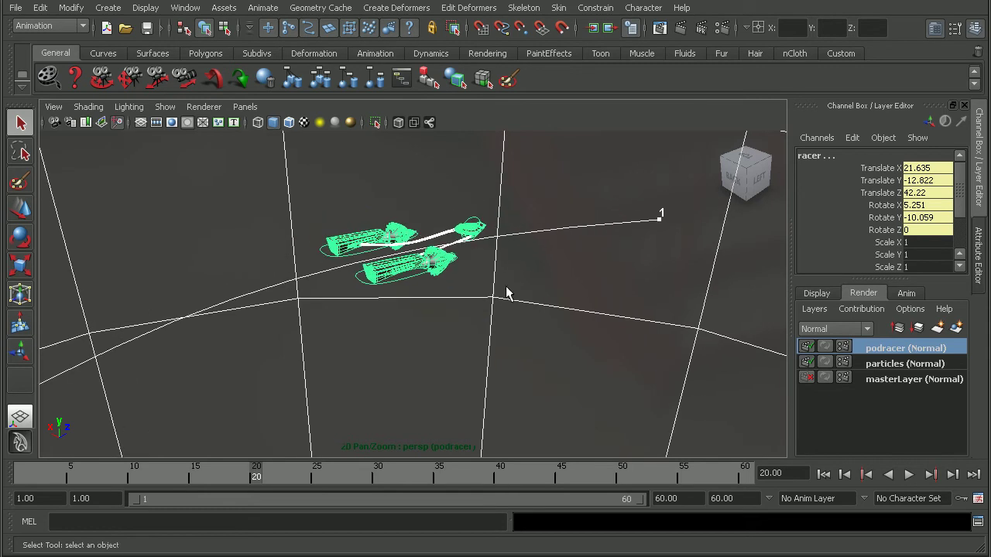
pyautogui.click(857, 362)
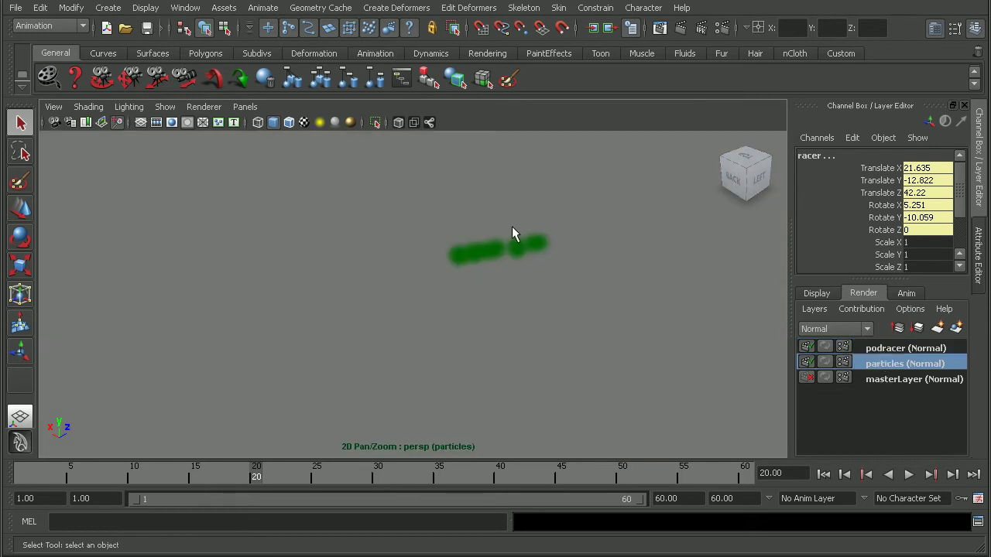
pyautogui.click(665, 33)
pyautogui.moveTo(498, 162); pyautogui.dragTo(511, 117)
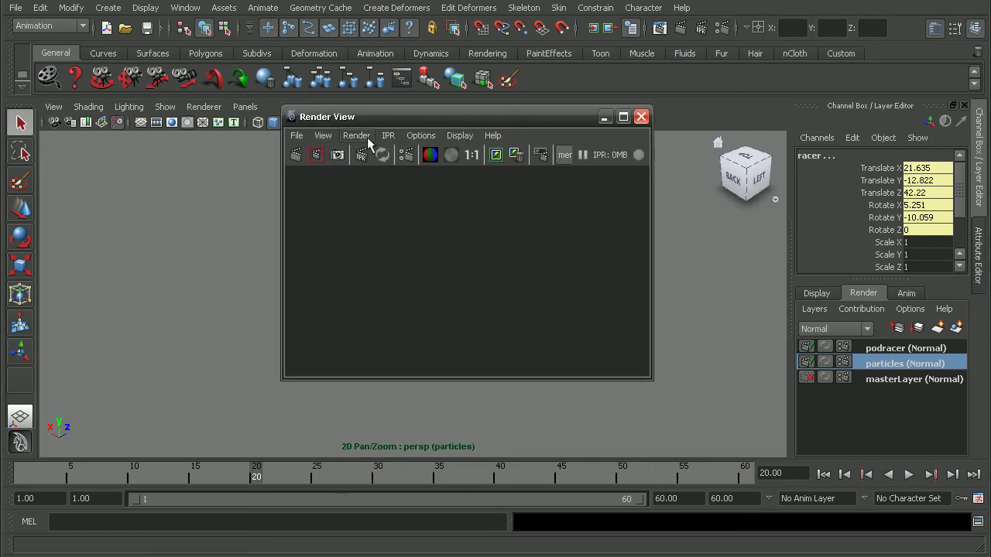
pyautogui.click(368, 140)
pyautogui.moveTo(399, 223)
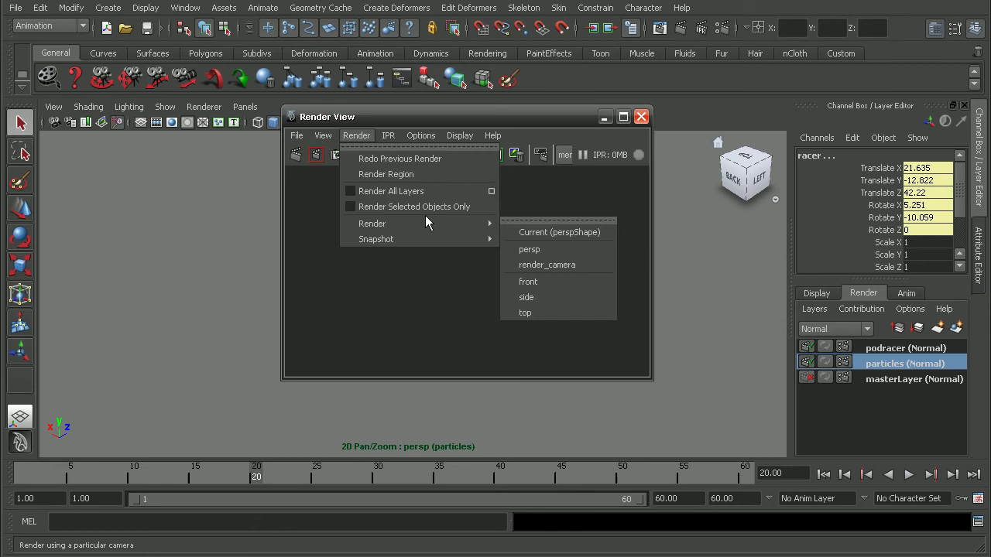
pyautogui.click(563, 265)
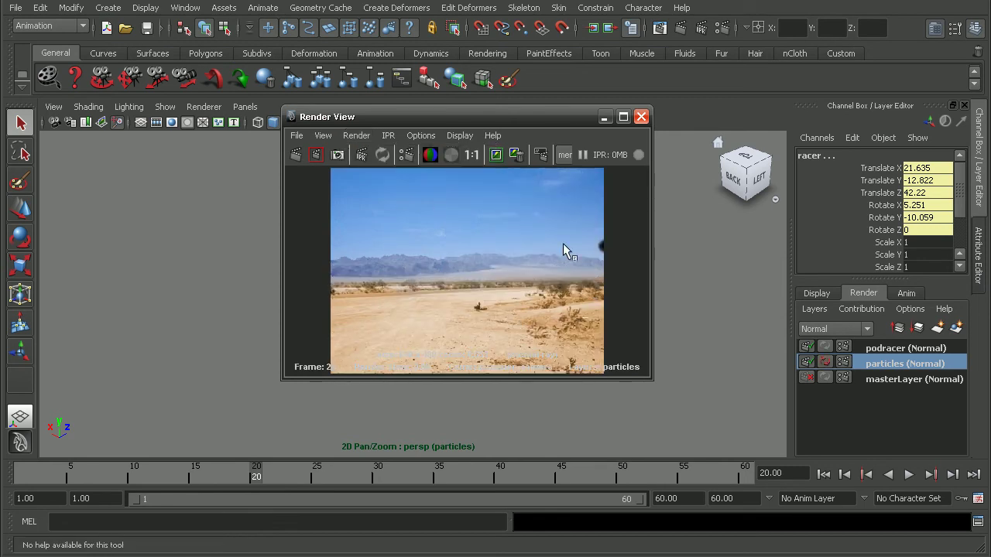
pyautogui.click(641, 117)
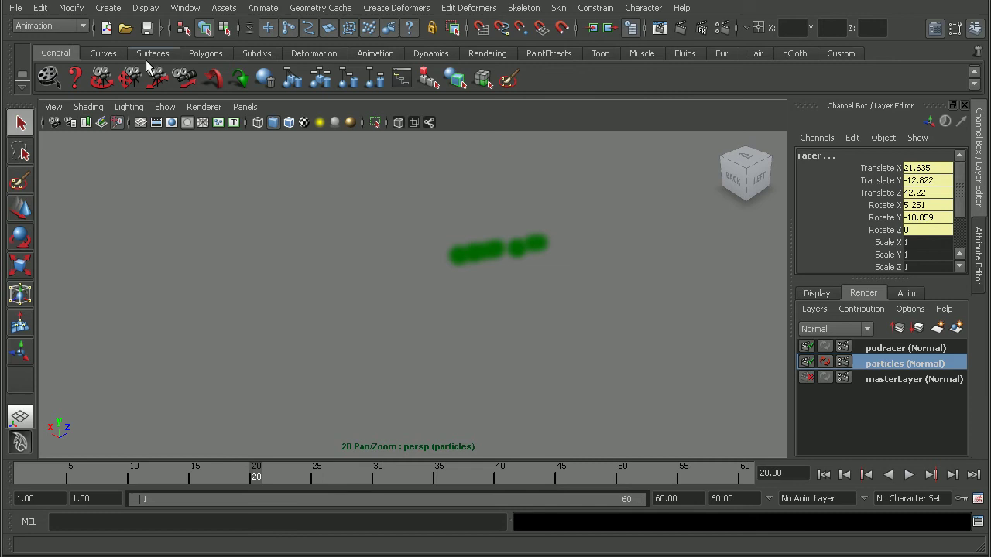
# Inspect render_camera's imagePlane1 attributes via the Outliner, then deselect all and close the Outliner
pyautogui.click(187, 7)
pyautogui.click(201, 125)
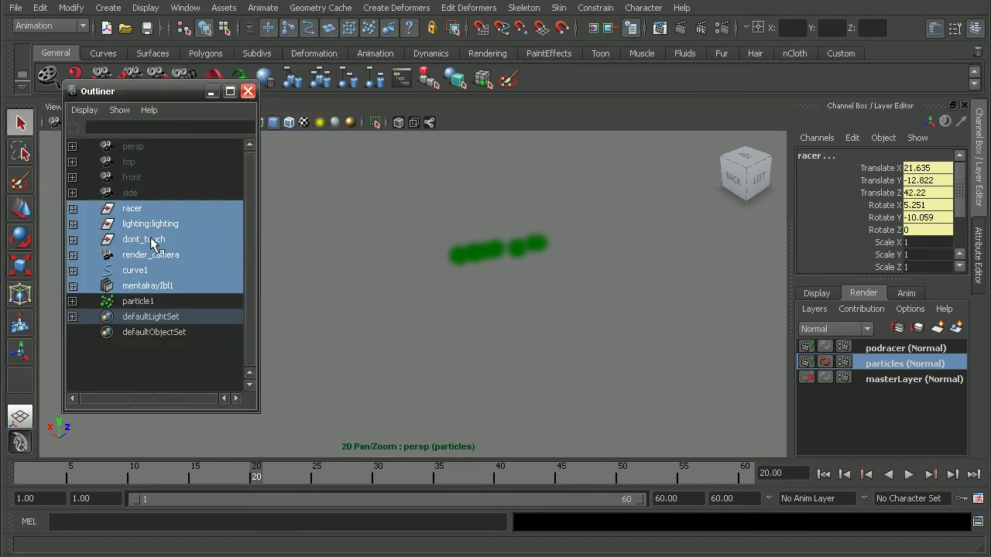
pyautogui.click(150, 258)
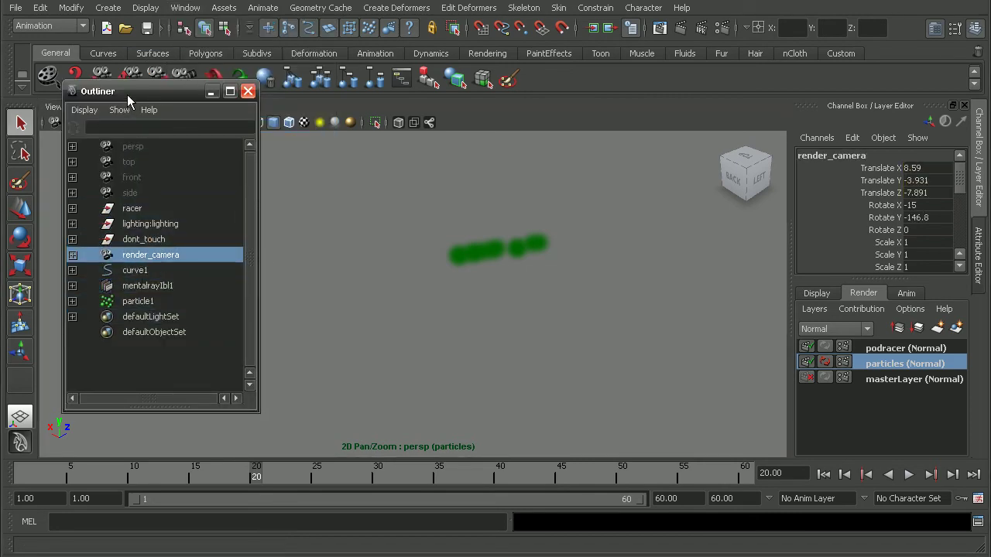
pyautogui.moveTo(129, 97); pyautogui.dragTo(133, 129)
pyautogui.click(979, 266)
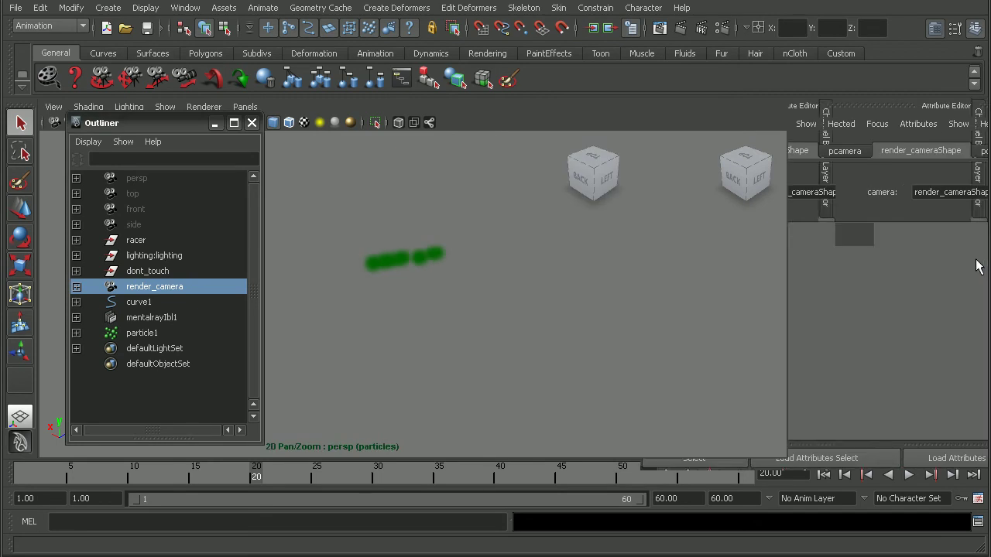
pyautogui.click(963, 151)
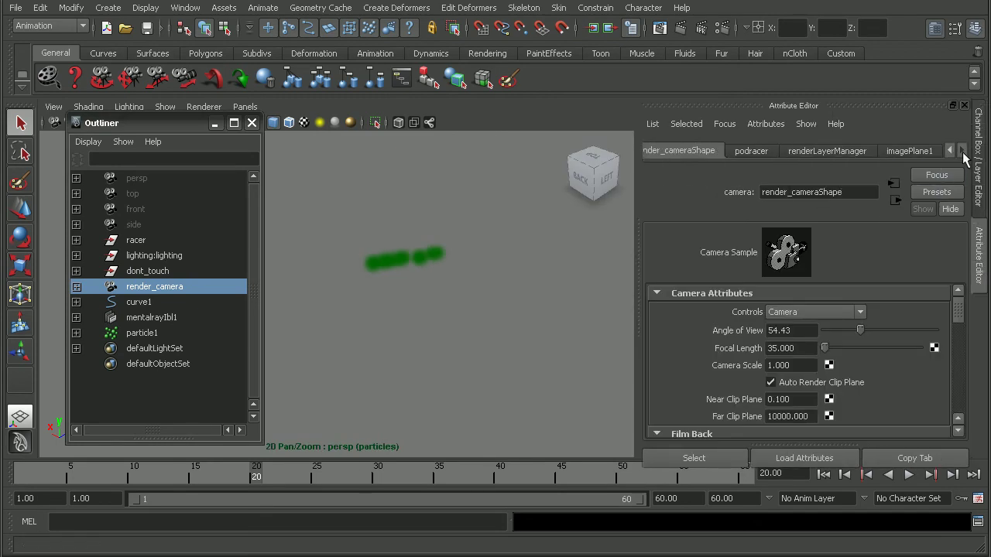
pyautogui.click(921, 153)
pyautogui.click(715, 457)
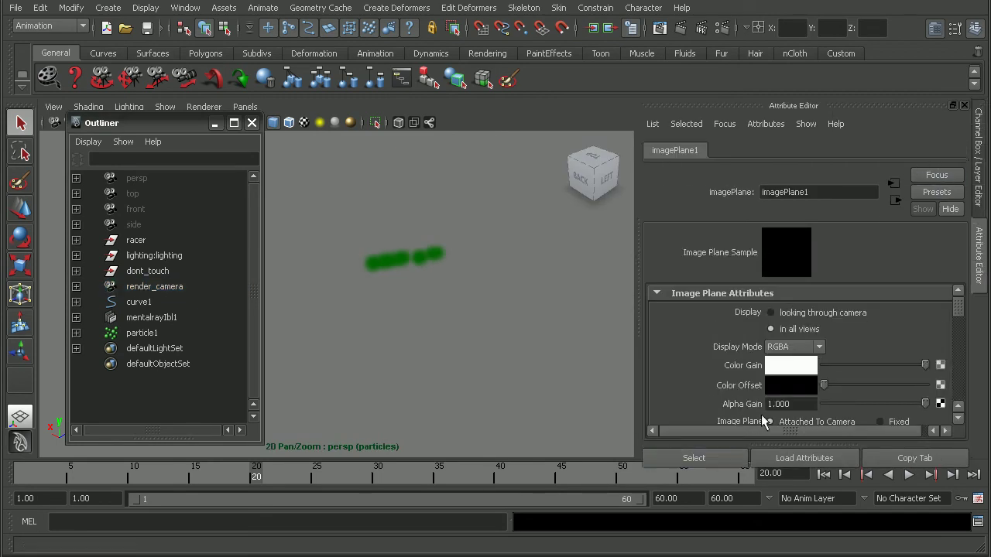
pyautogui.click(541, 321)
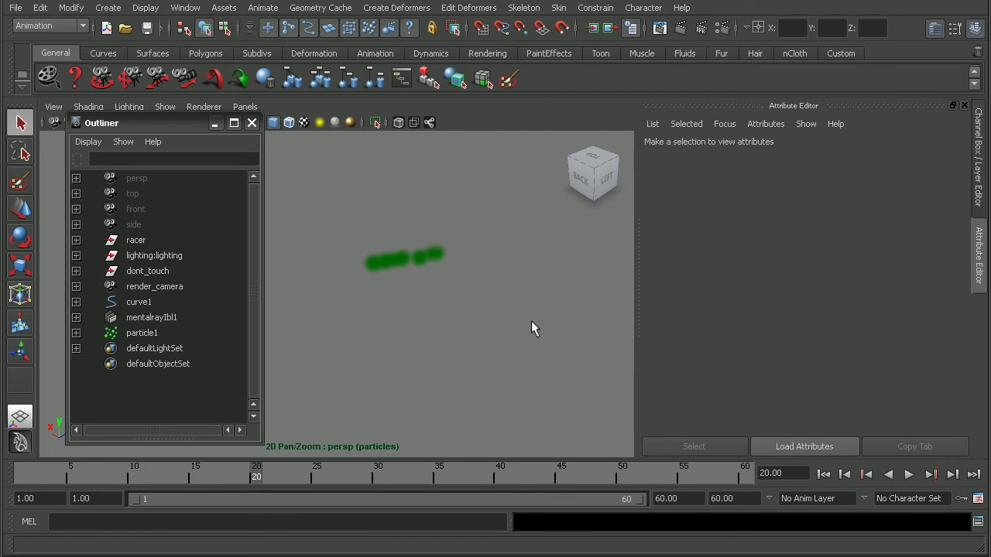
pyautogui.click(251, 123)
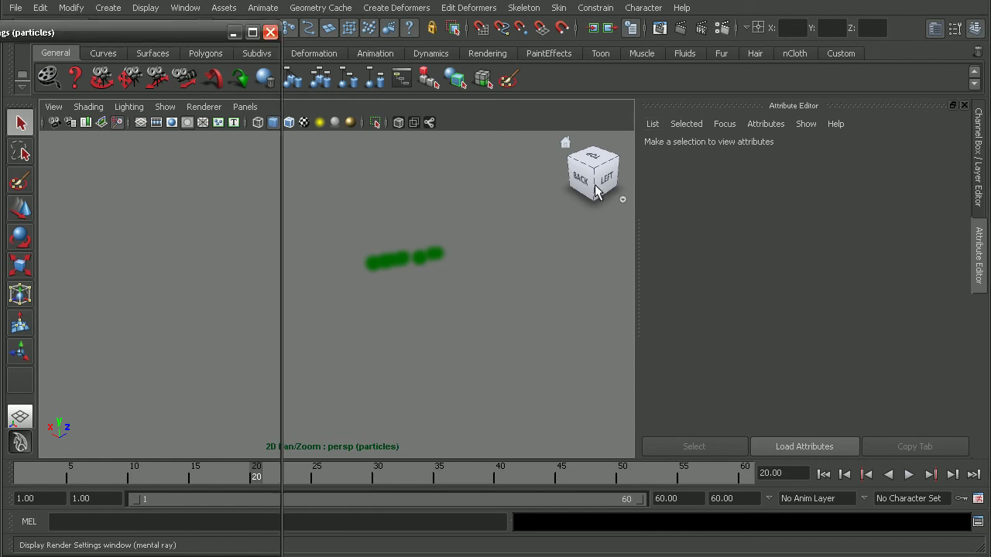
# Confirm End frame 60 in Render Settings and close the window
pyautogui.moveTo(126, 8); pyautogui.dragTo(515, 16)
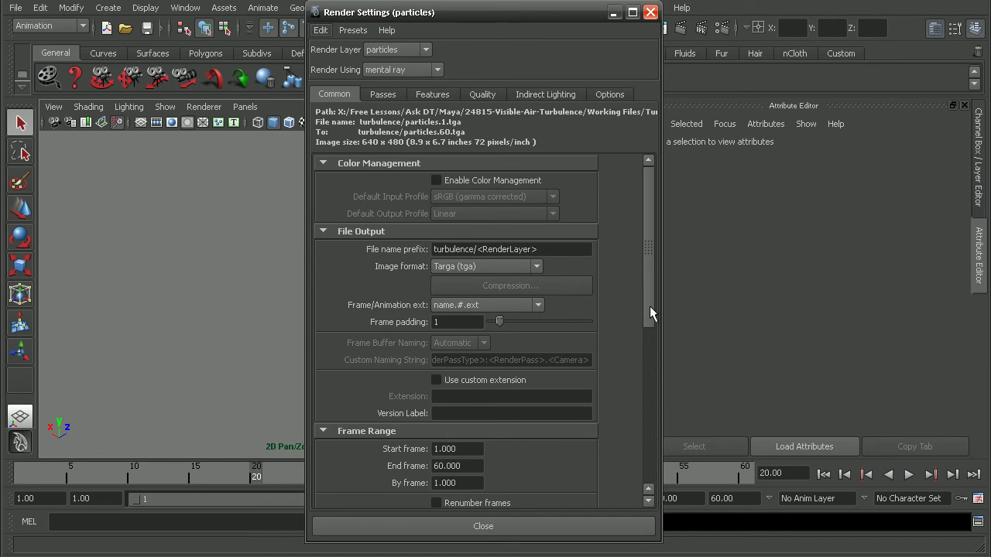
pyautogui.moveTo(649, 306); pyautogui.dragTo(647, 330)
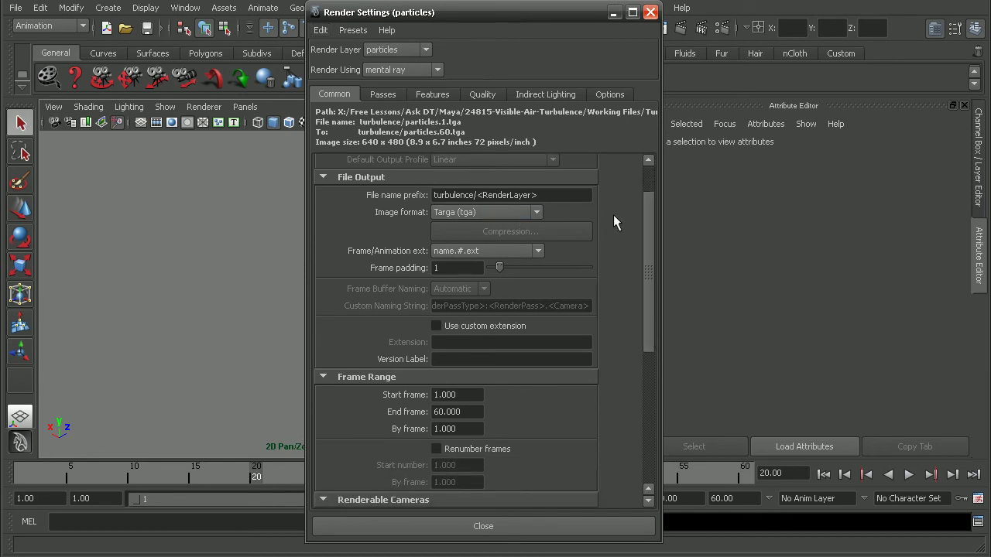
pyautogui.click(456, 412)
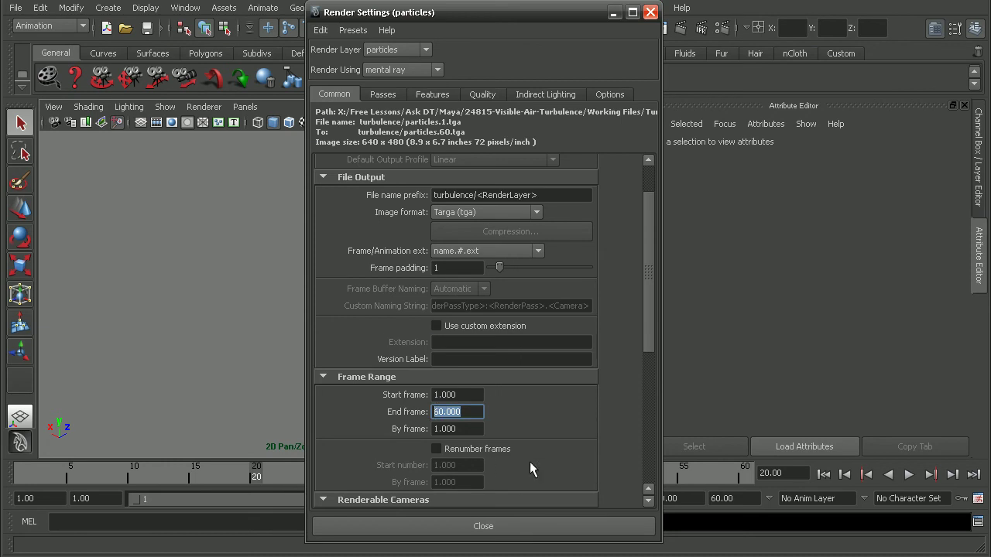
pyautogui.click(524, 527)
# Switch to the Rendering menu set and start a Batch Render of the particles layer
pyautogui.click(66, 31)
pyautogui.click(47, 76)
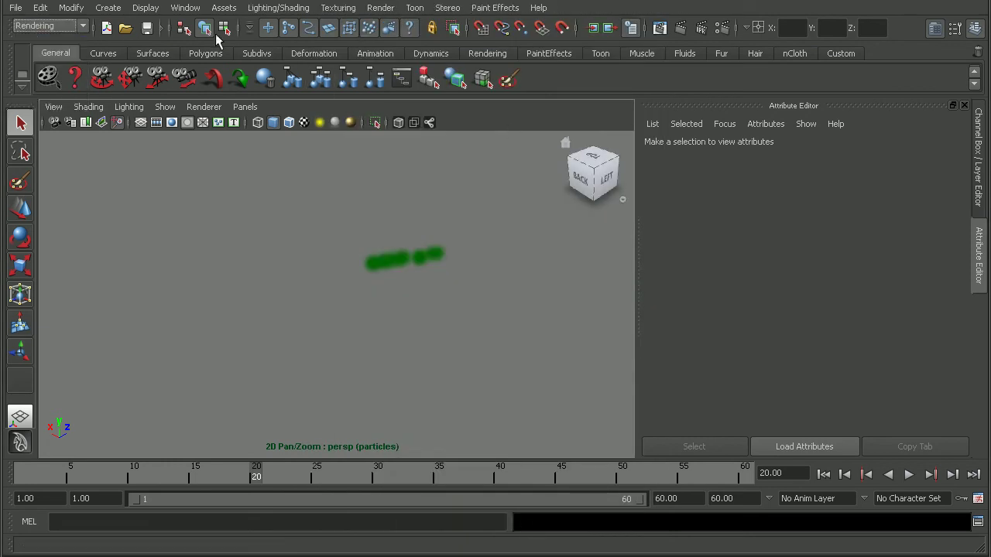
pyautogui.click(380, 7)
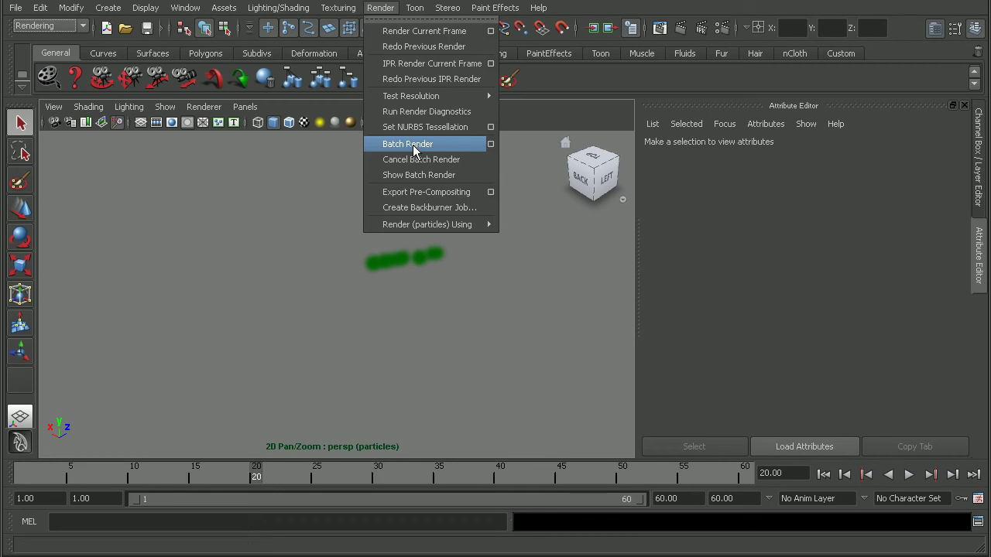
pyautogui.click(413, 144)
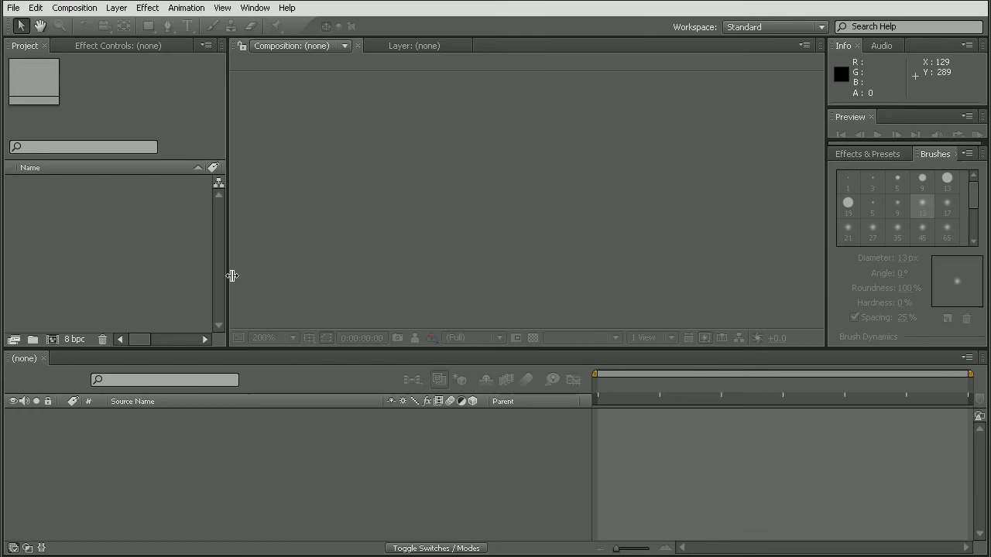
# Import particles.1 as a Targa sequence, accepting straight alpha
pyautogui.click(14, 7)
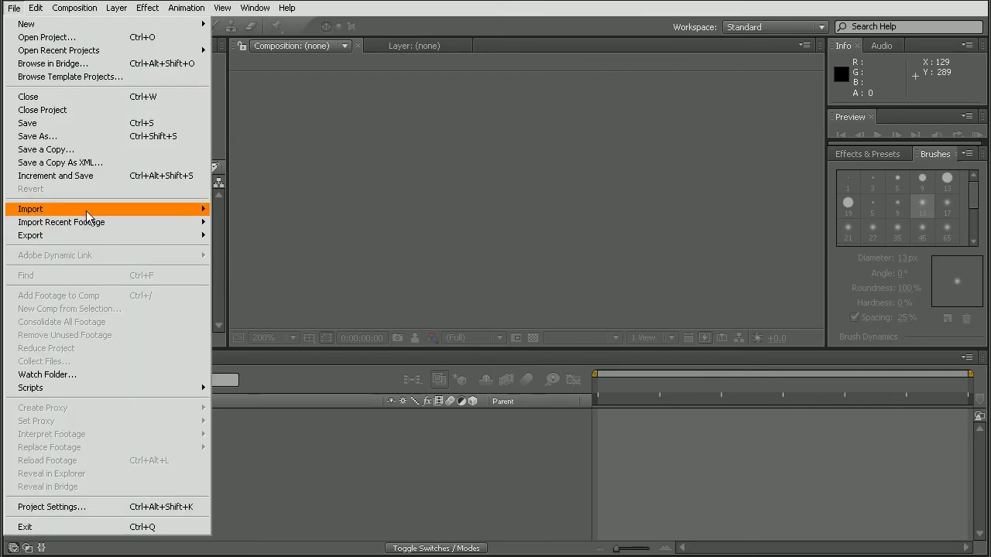
pyautogui.moveTo(83, 209)
pyautogui.click(256, 210)
pyautogui.click(293, 102)
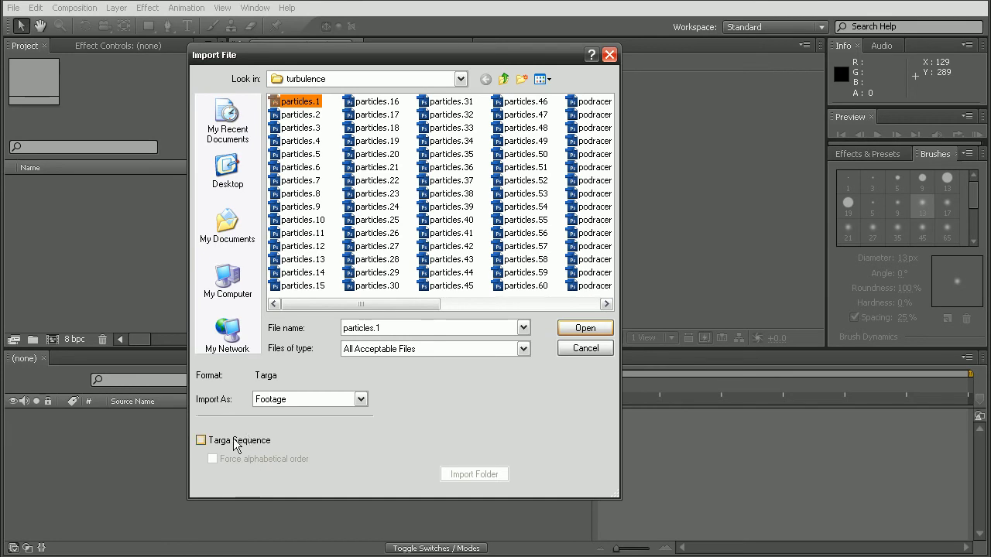
pyautogui.click(201, 439)
pyautogui.click(592, 329)
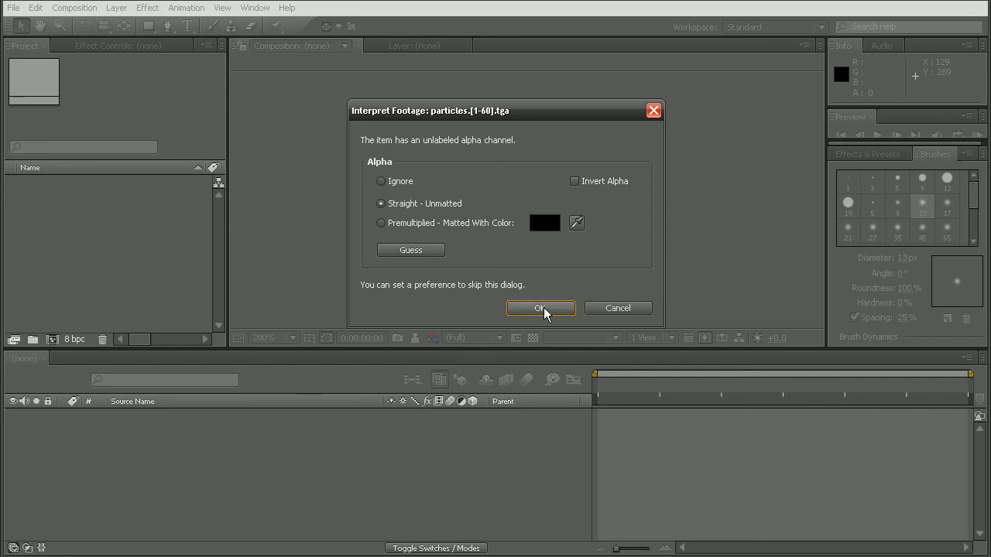
pyautogui.click(541, 308)
# Import the podracer.1 Targa sequence and accept its alpha interpretation
pyautogui.doubleClick(166, 250)
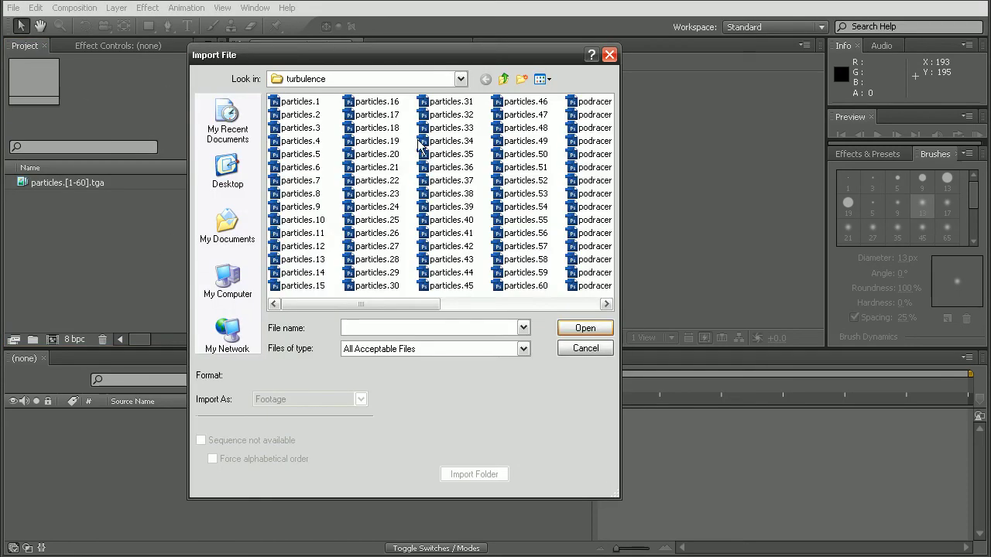
pyautogui.click(550, 304)
pyautogui.click(300, 103)
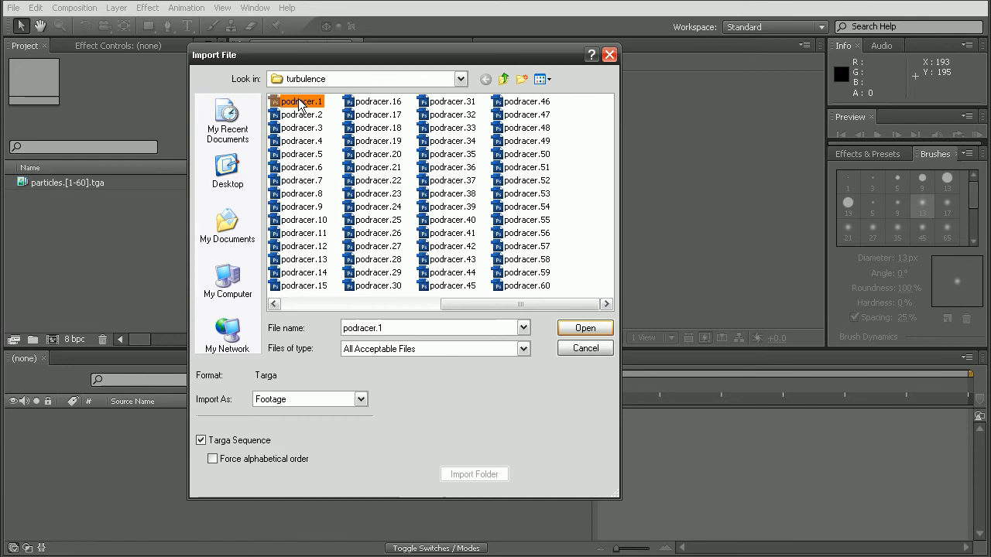
pyautogui.click(600, 327)
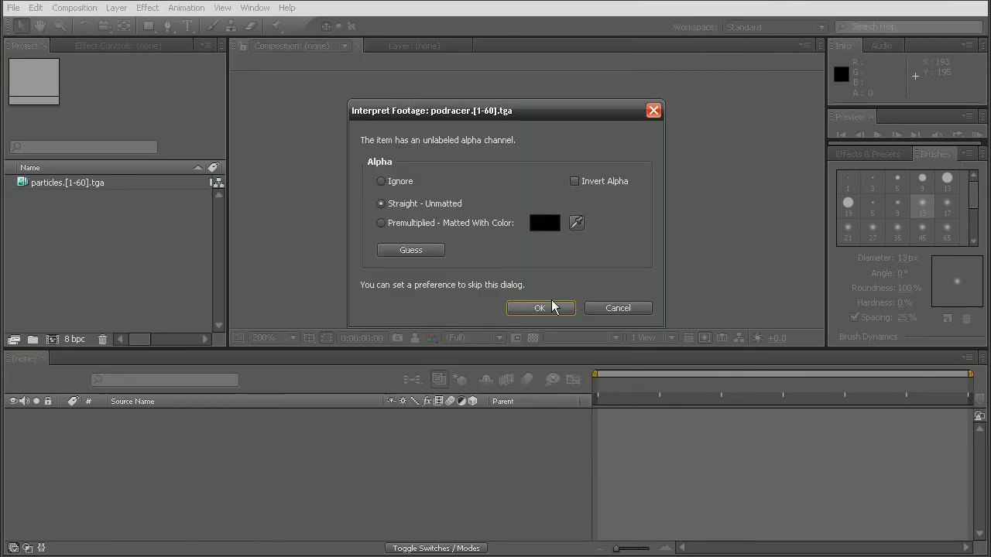
pyautogui.click(536, 308)
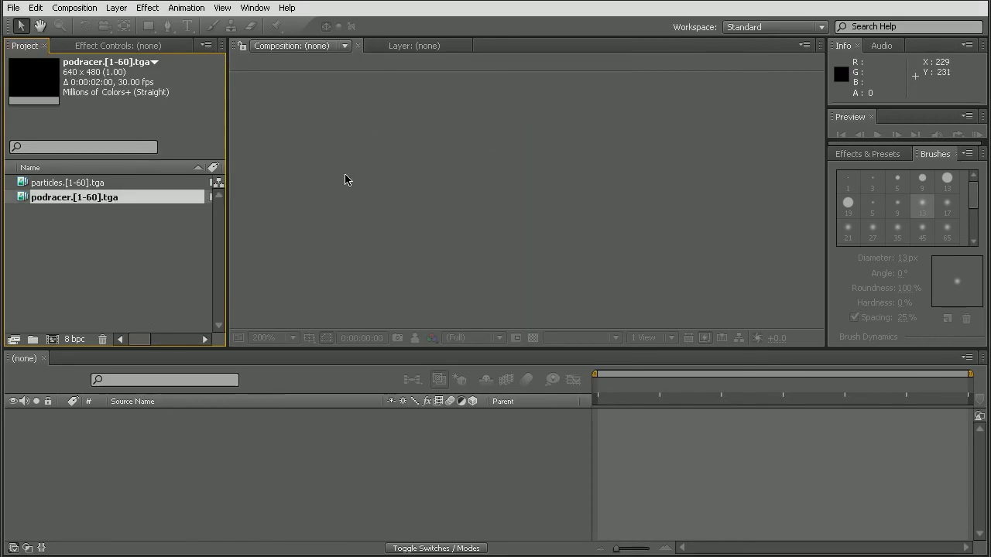
# Import desert.jpg from the Turbulence project's sourceimages folder
pyautogui.click(128, 283)
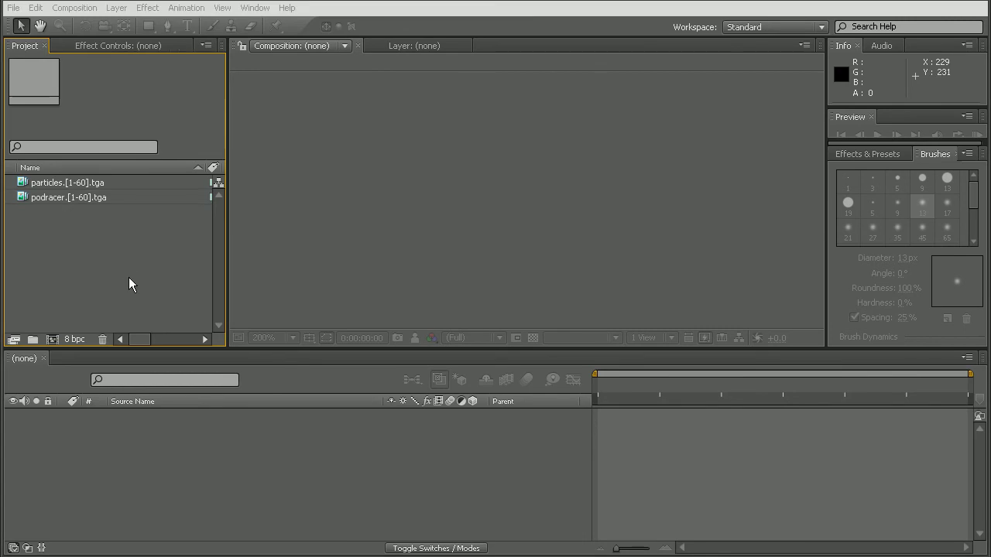
pyautogui.doubleClick(129, 283)
pyautogui.click(504, 79)
pyautogui.click(504, 79)
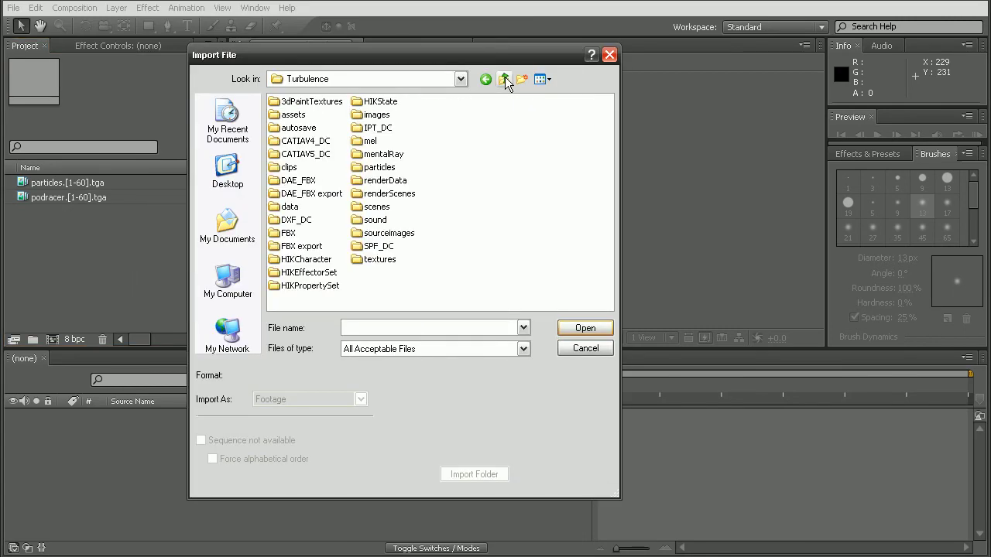
pyautogui.doubleClick(402, 233)
pyautogui.click(282, 114)
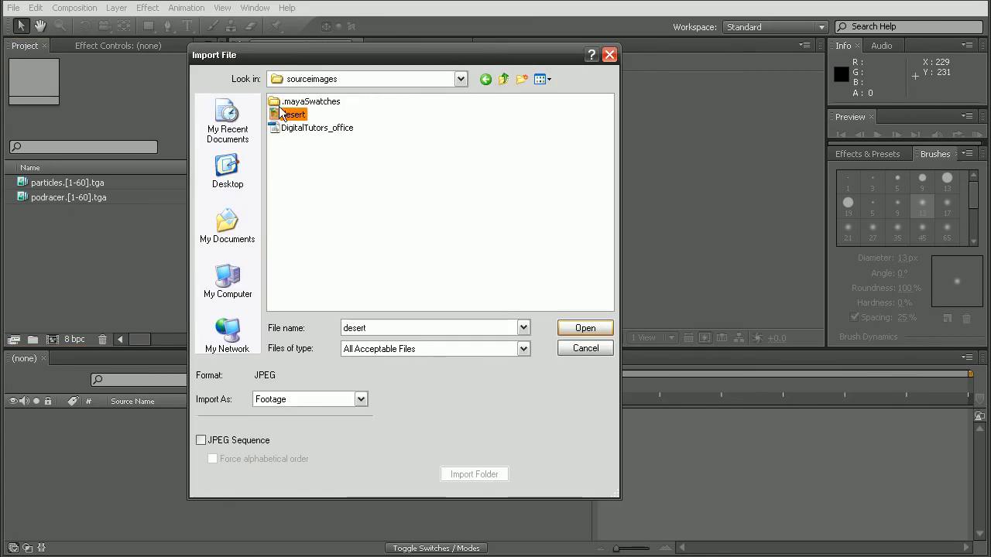
pyautogui.click(584, 328)
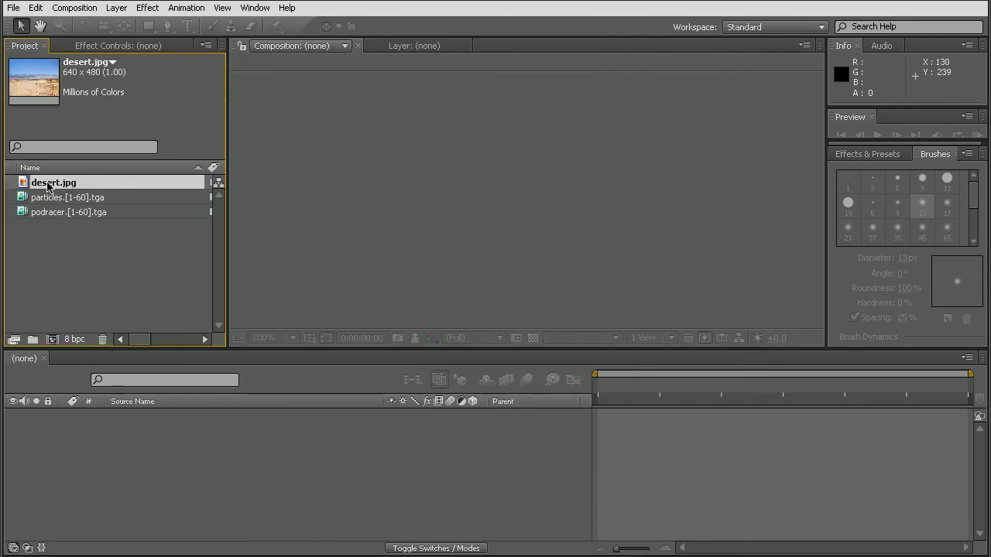
# Create a composition from desert.jpg, view it at 100%, and add the podracer and particles sequences
pyautogui.moveTo(48, 185); pyautogui.dragTo(116, 409)
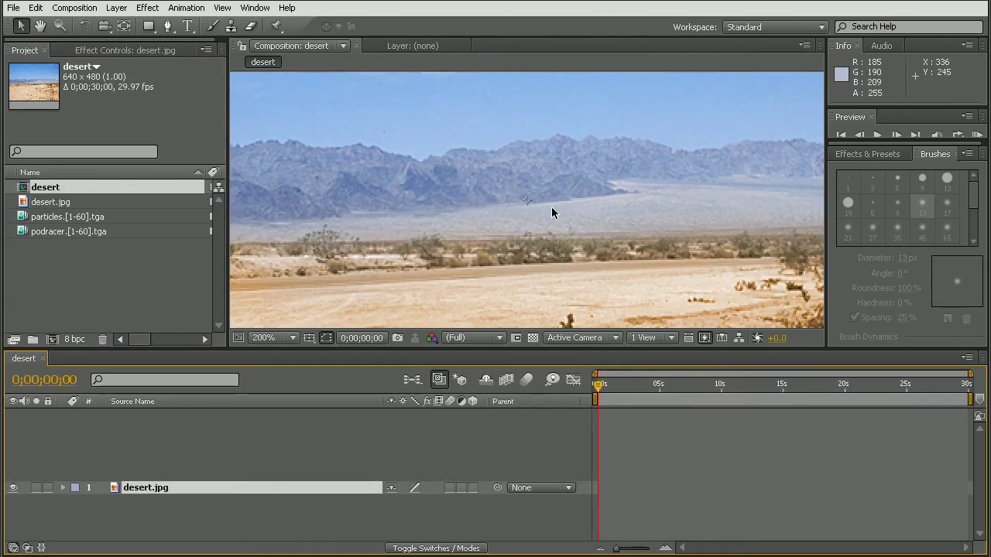
pyautogui.press(',')
pyautogui.press('h')
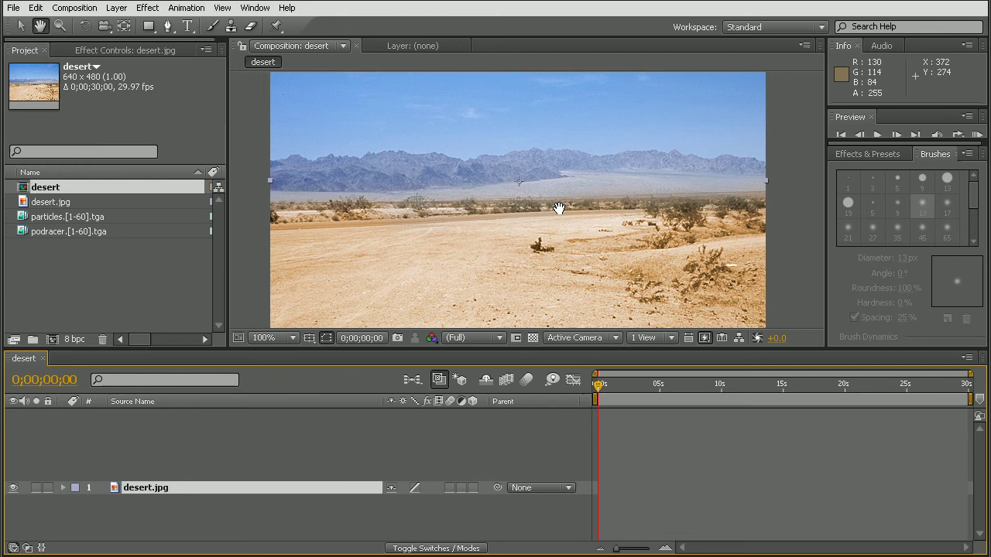
pyautogui.moveTo(559, 208); pyautogui.dragTo(561, 195)
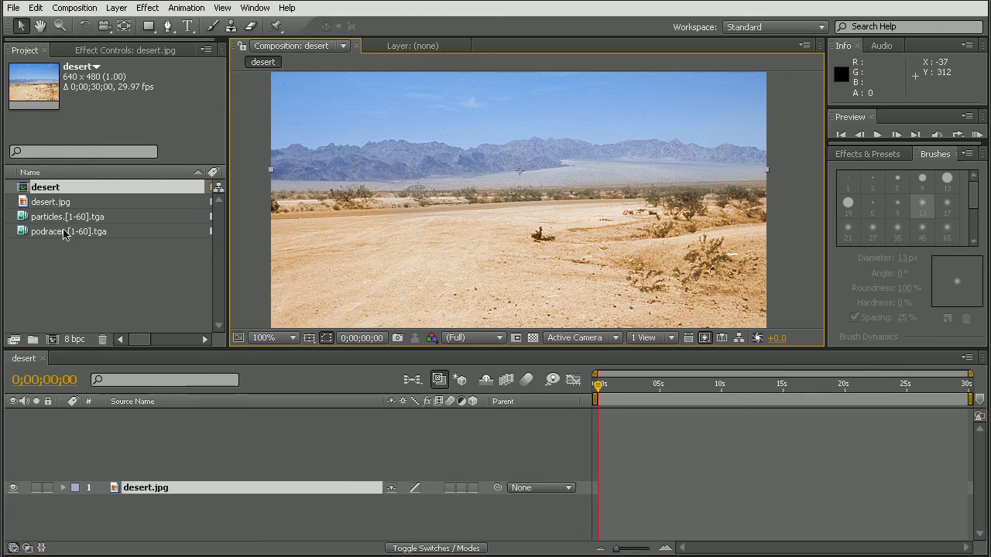
pyautogui.moveTo(60, 232); pyautogui.dragTo(140, 440)
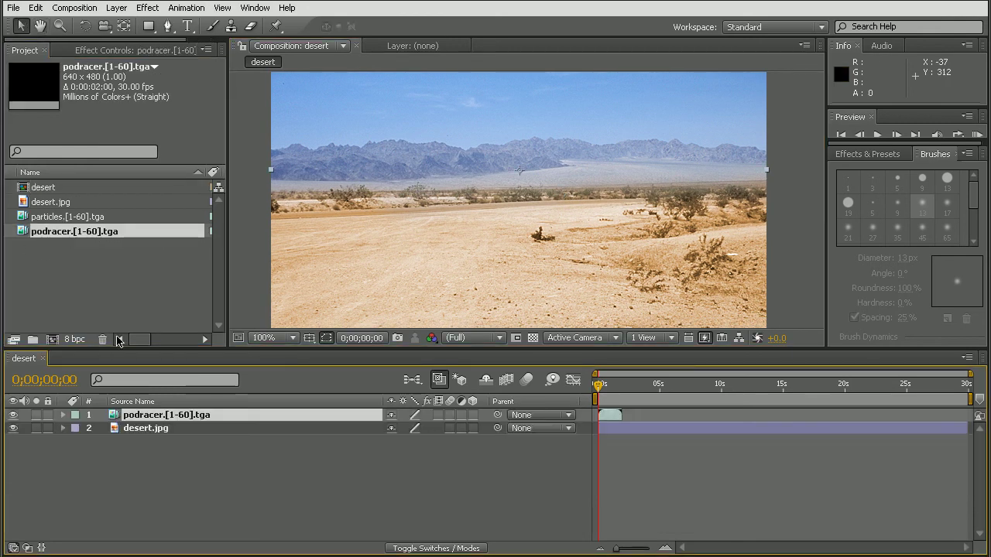
pyautogui.moveTo(64, 220); pyautogui.dragTo(125, 415)
# Move to frame 1;07 and place the particles layer beneath the podracer layer
pyautogui.click(665, 548)
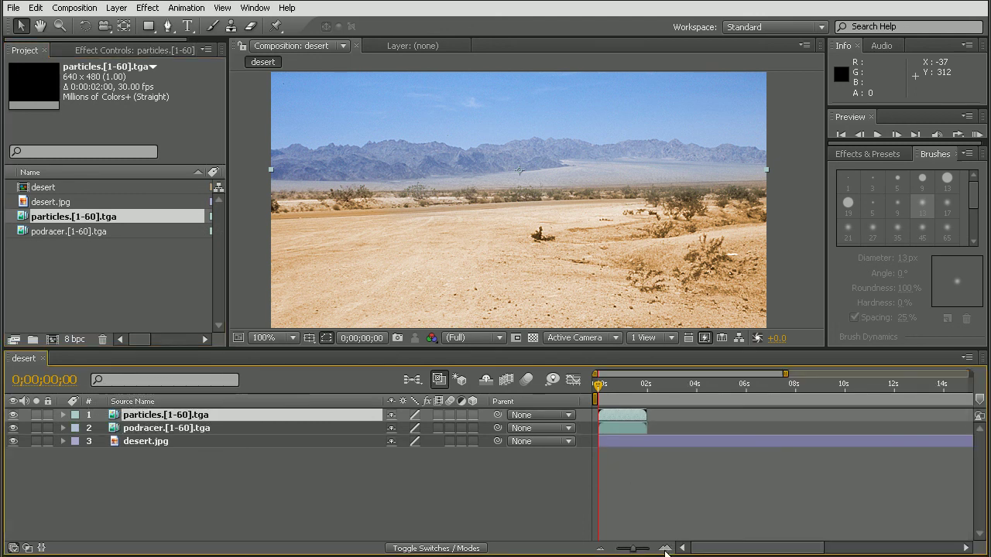
pyautogui.click(665, 548)
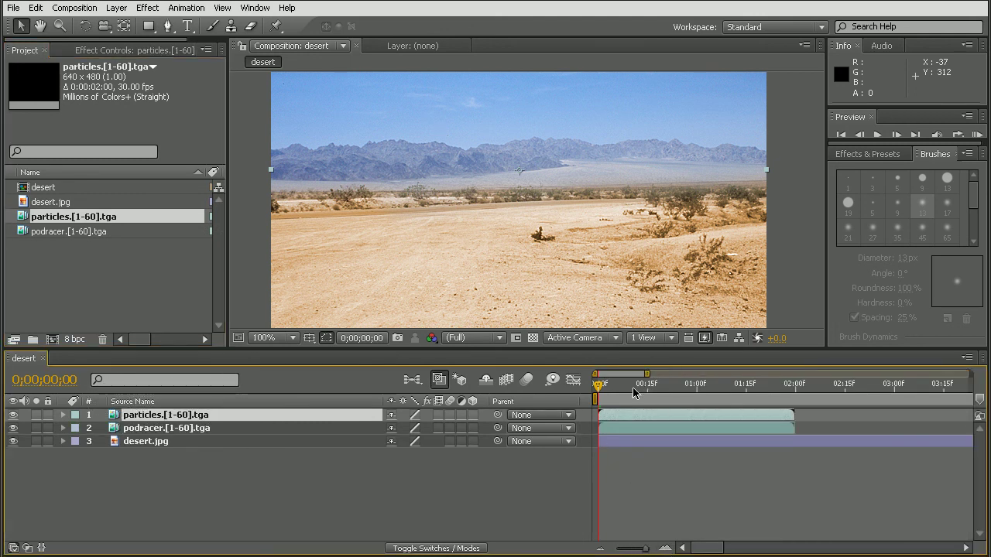
pyautogui.moveTo(634, 387); pyautogui.dragTo(722, 391)
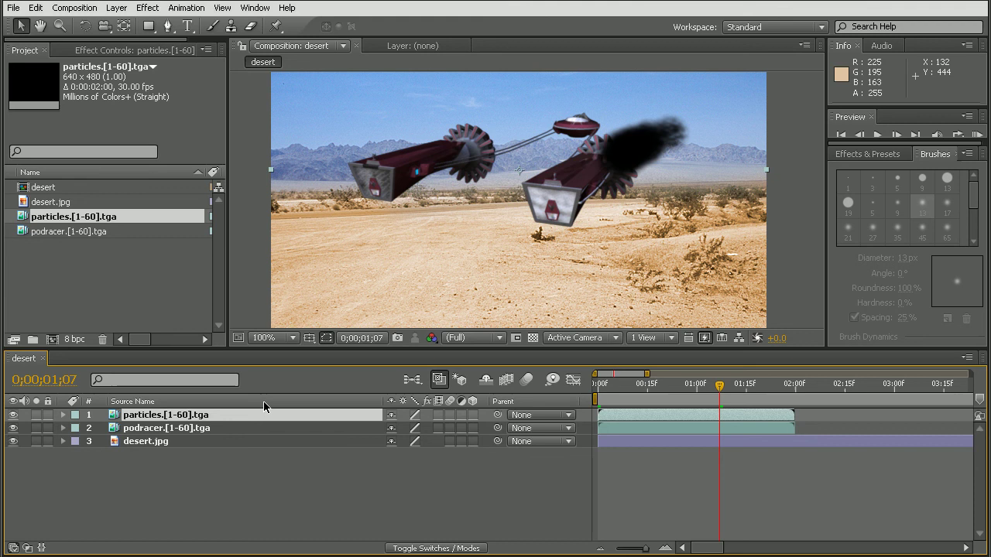
pyautogui.moveTo(168, 418); pyautogui.dragTo(145, 438)
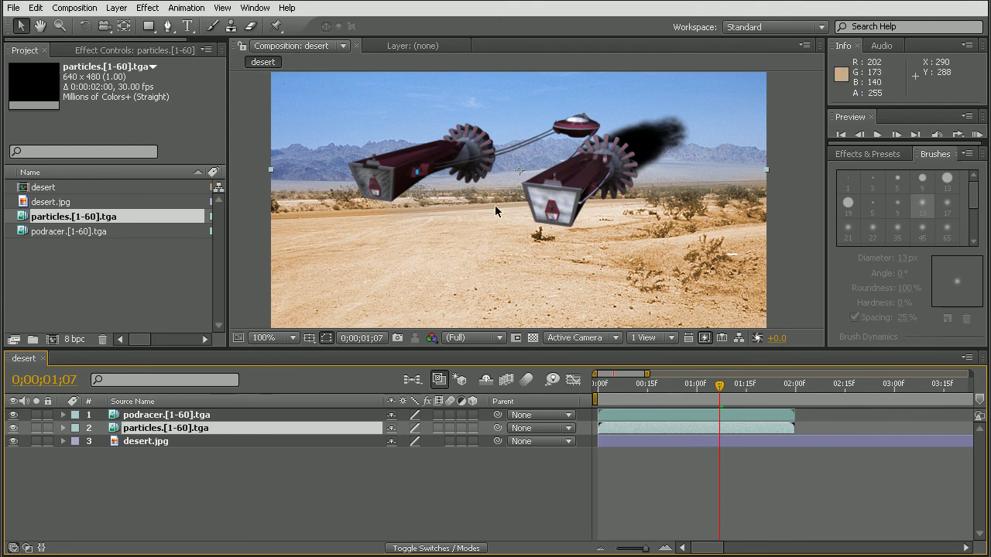
# Duplicate the desert.jpg layer and select the upper copy
pyautogui.click(155, 441)
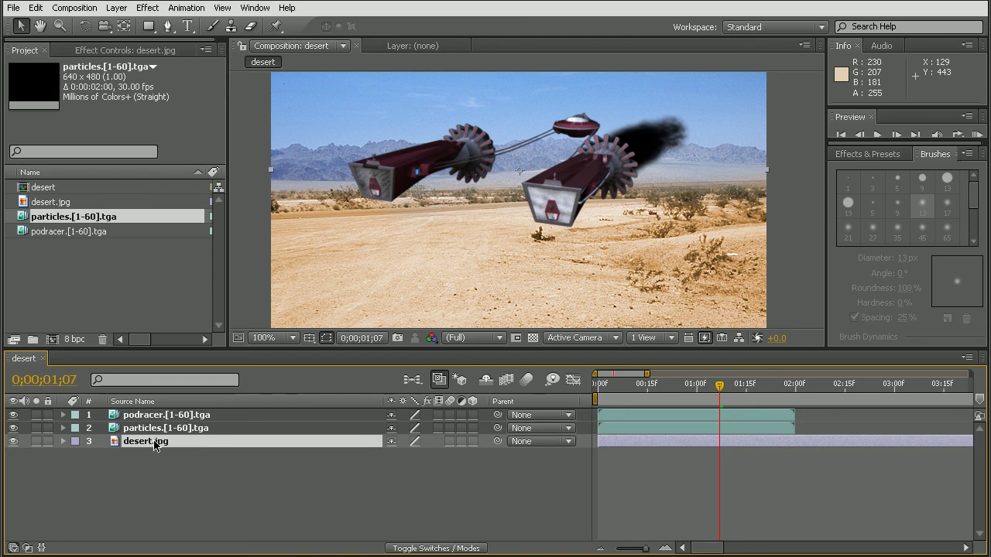
pyautogui.hotkey('ctrl', 'd')
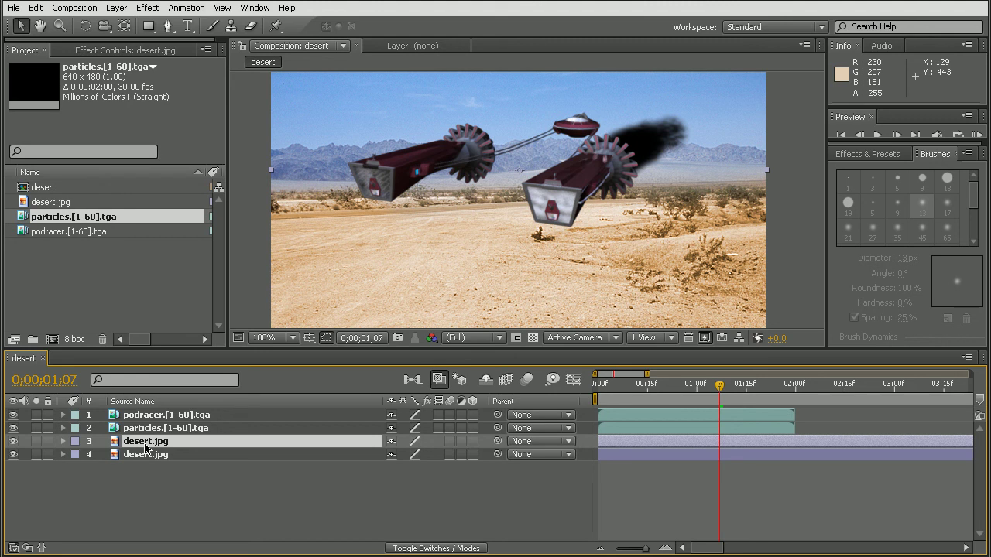
pyautogui.click(155, 430)
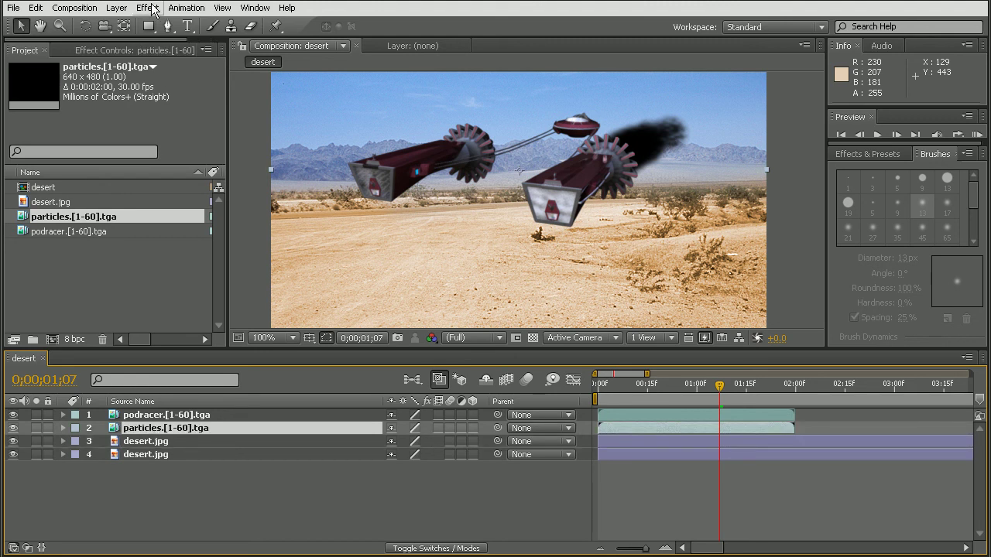
pyautogui.click(147, 443)
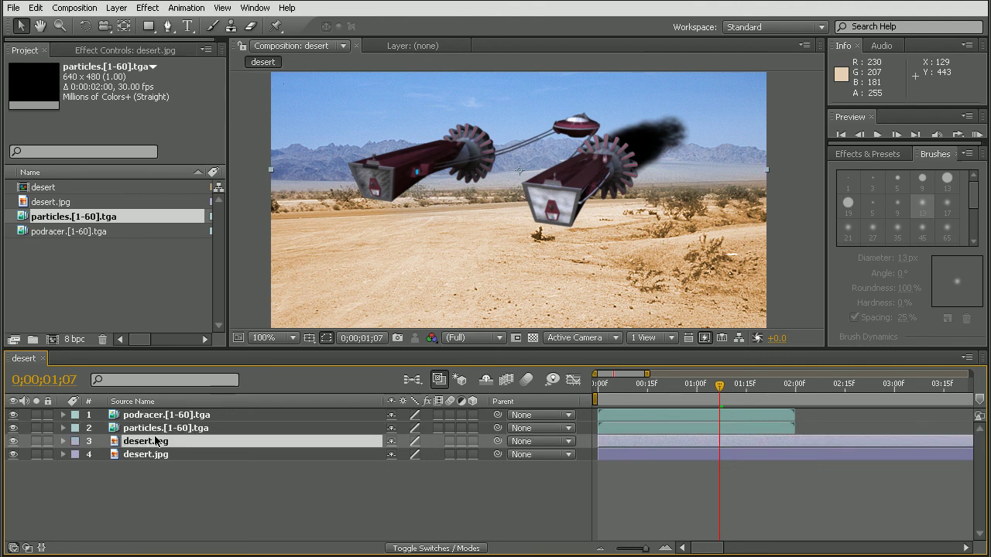
# Apply Wave Warp to the desert copy and lower Wave Height to 7
pyautogui.click(148, 8)
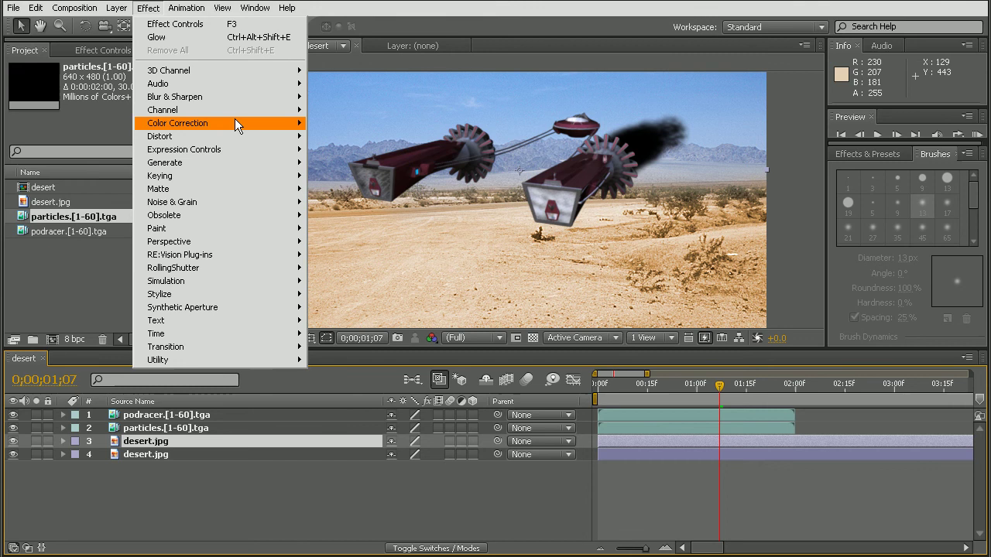
pyautogui.moveTo(237, 133)
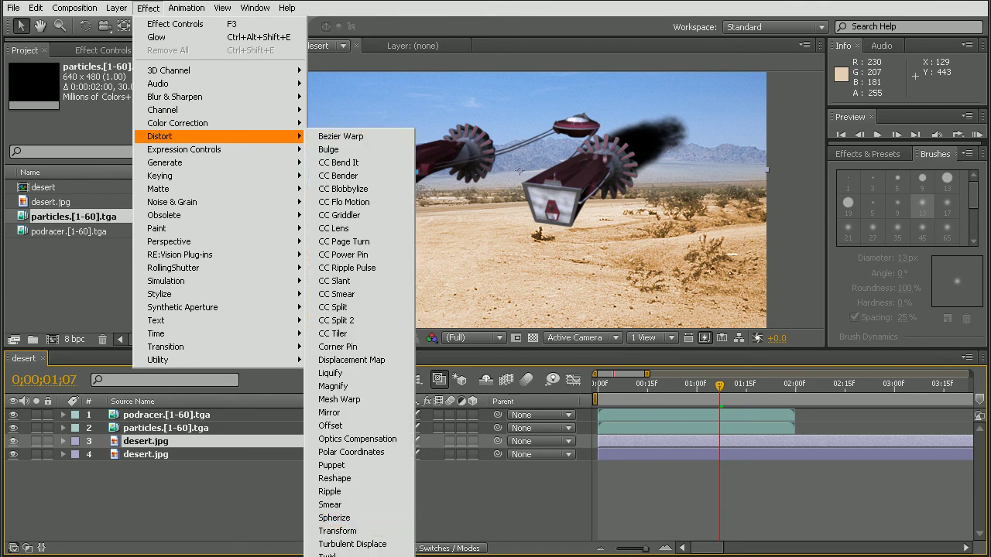
pyautogui.click(345, 555)
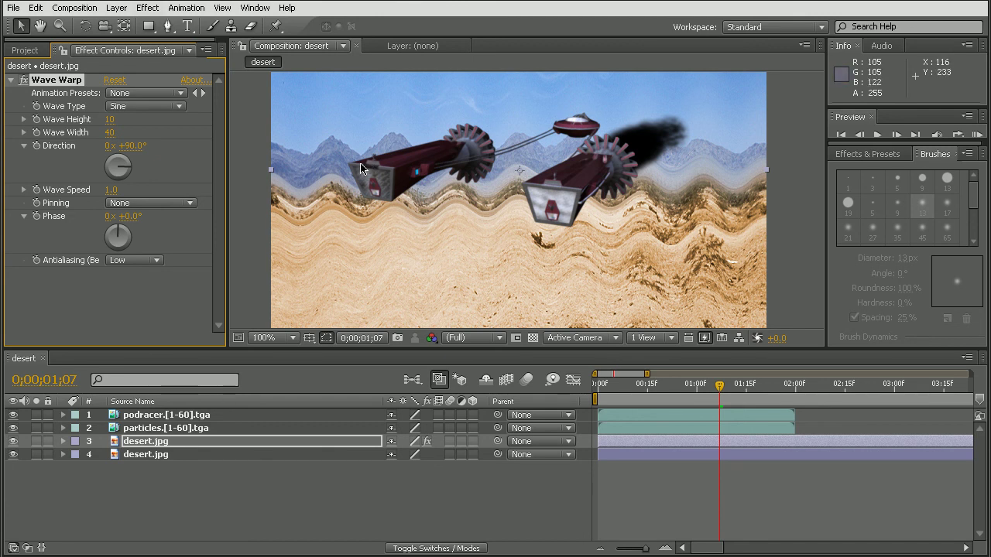
pyautogui.moveTo(109, 119); pyautogui.dragTo(111, 120)
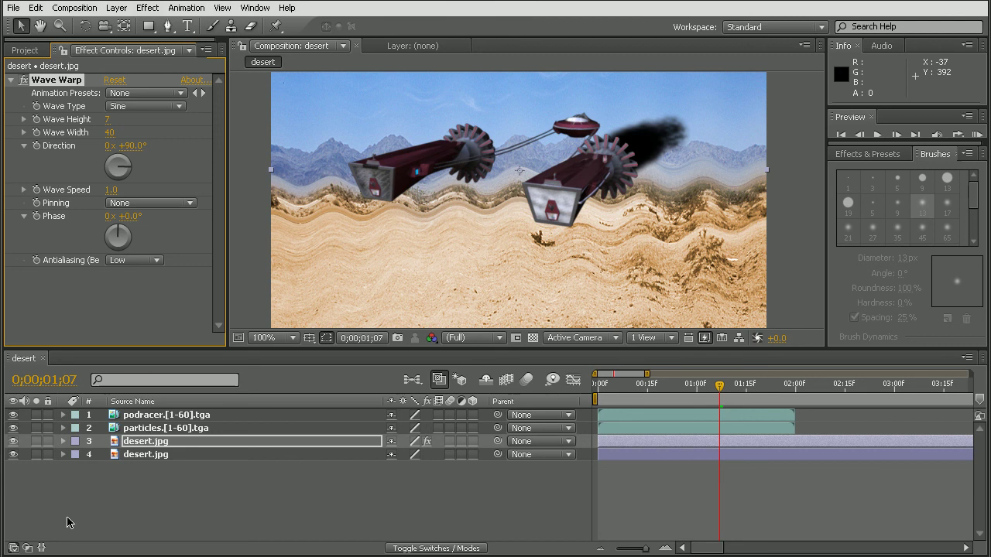
# Set the desert copy's Track Matte to Alpha Matte 'particles.[1-60].tga' and check it at 1;14
pyautogui.click(28, 548)
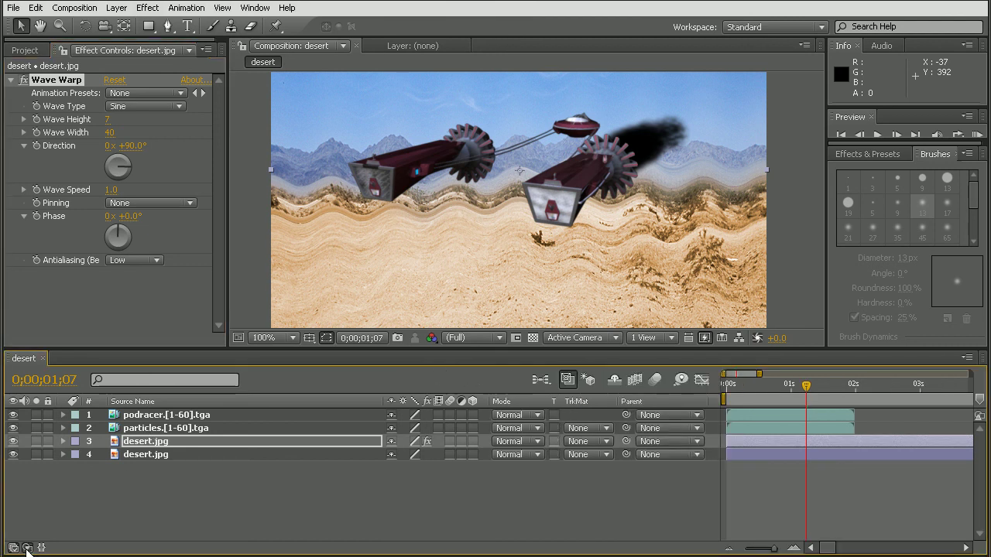
pyautogui.click(582, 443)
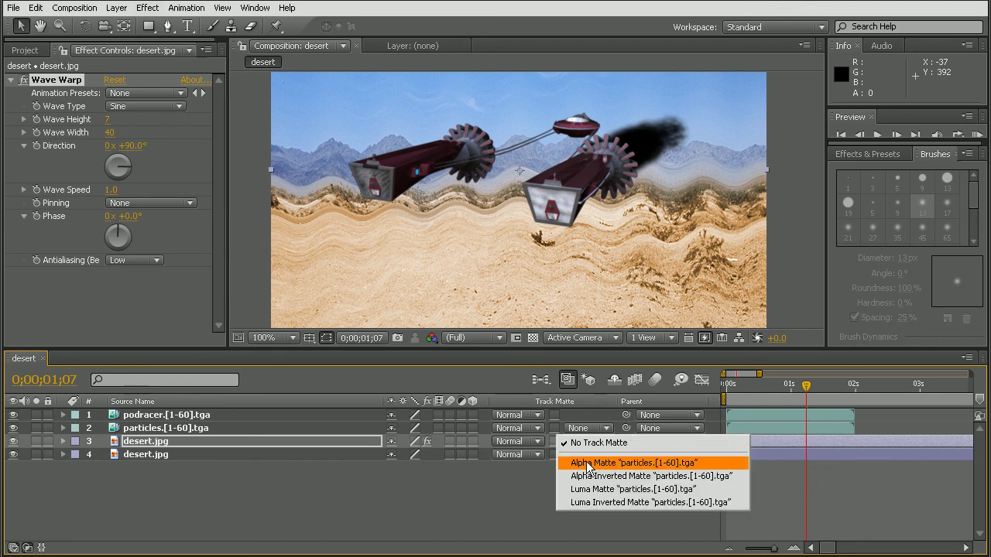
pyautogui.click(586, 464)
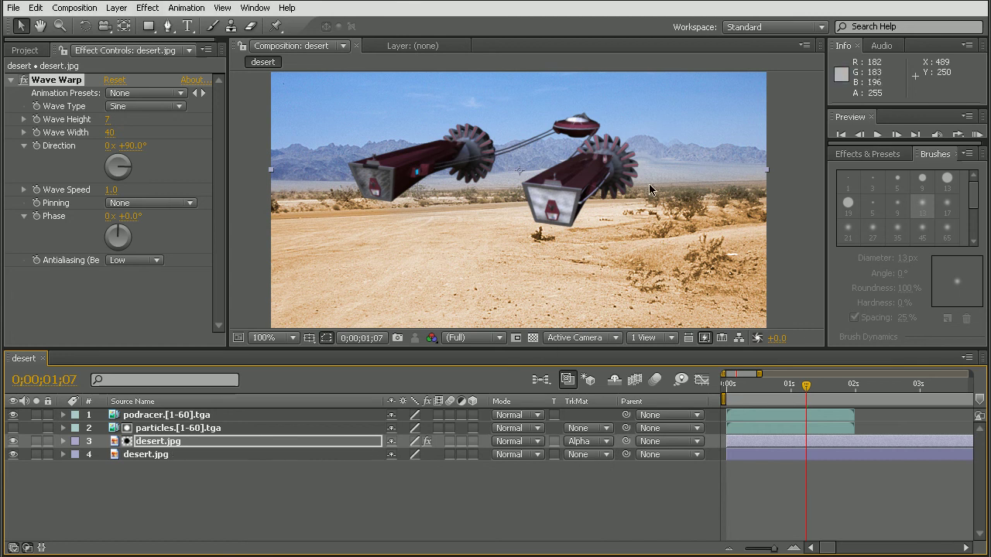
pyautogui.click(820, 385)
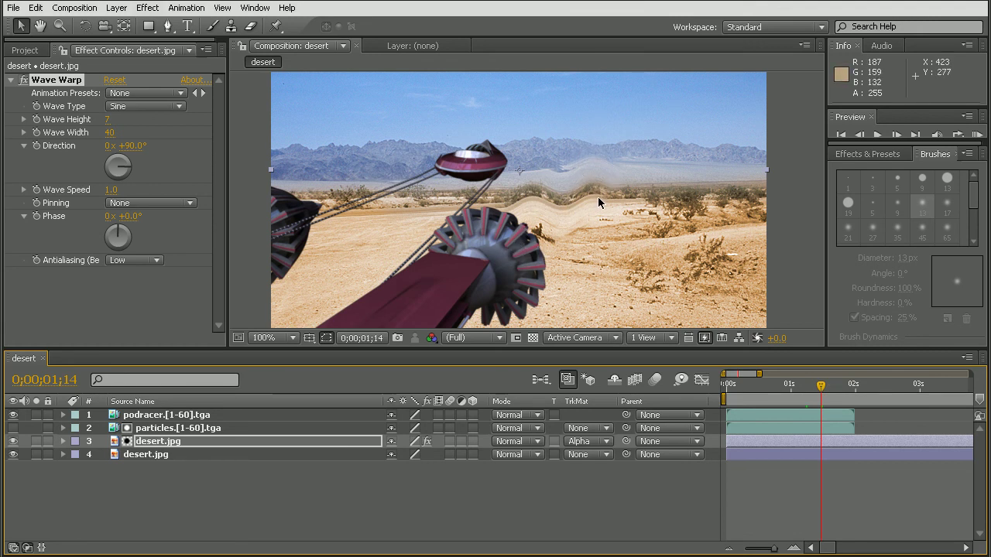
# End the work area at 1;29, RAM-preview the comp, then select the warped desert layer
pyautogui.click(855, 392)
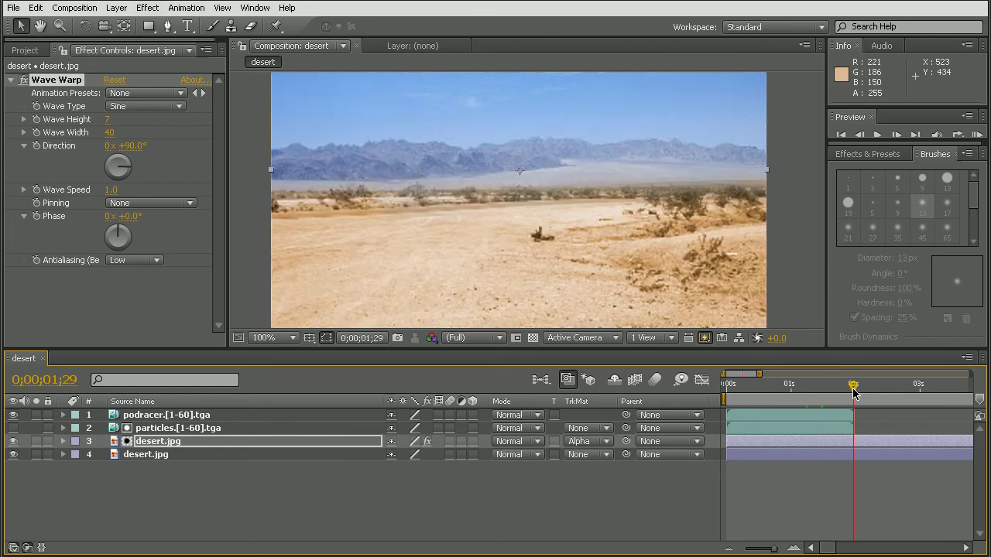
pyautogui.press('n')
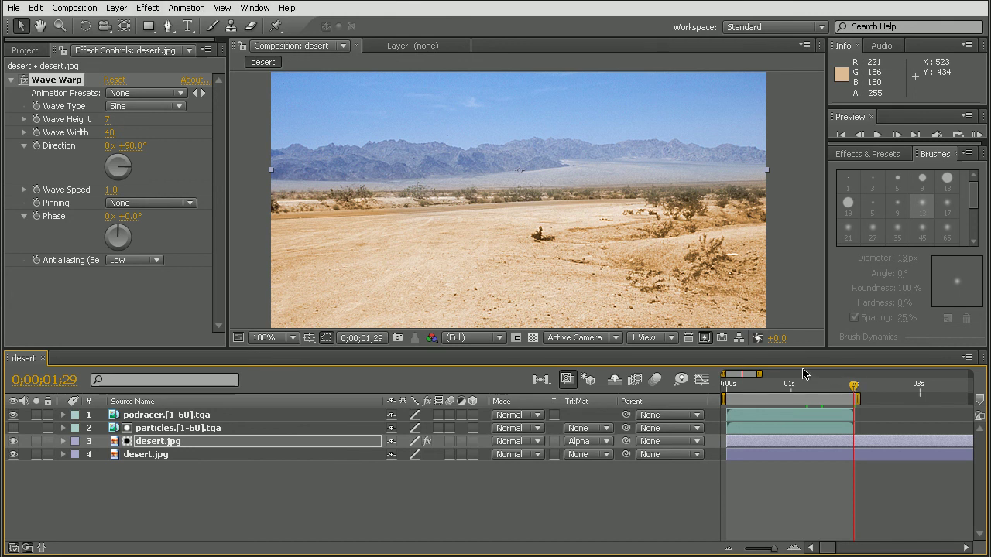
pyautogui.press('KP_0')
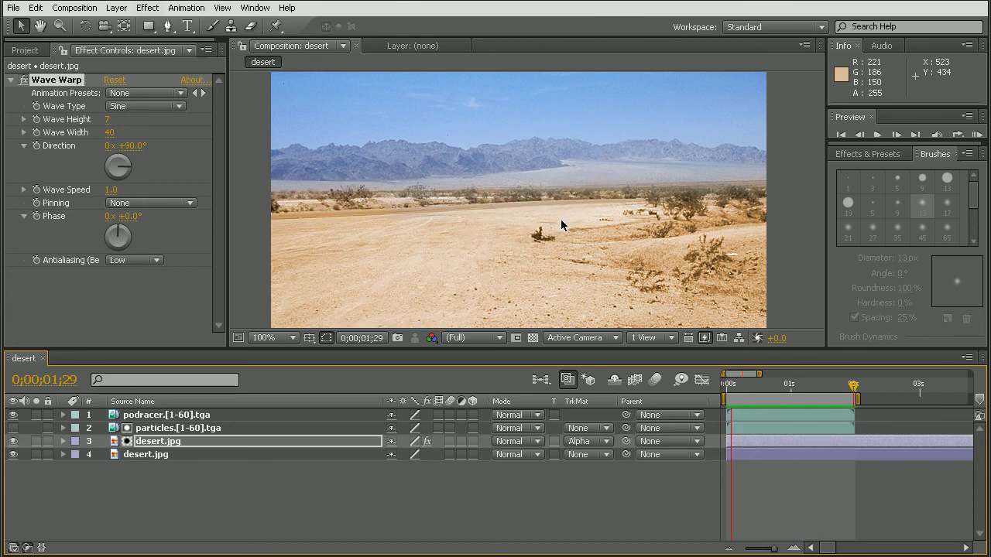
pyautogui.click(560, 219)
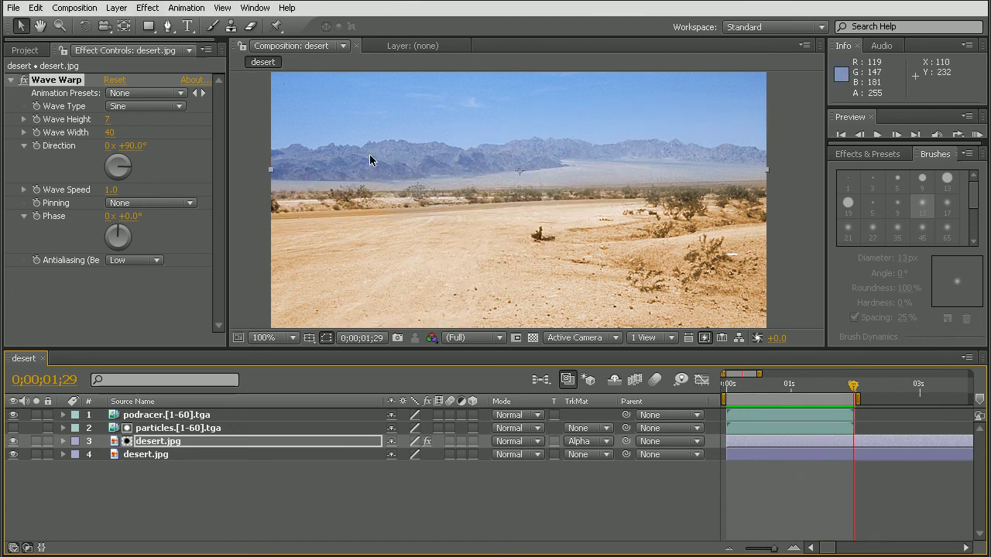
pyautogui.click(175, 444)
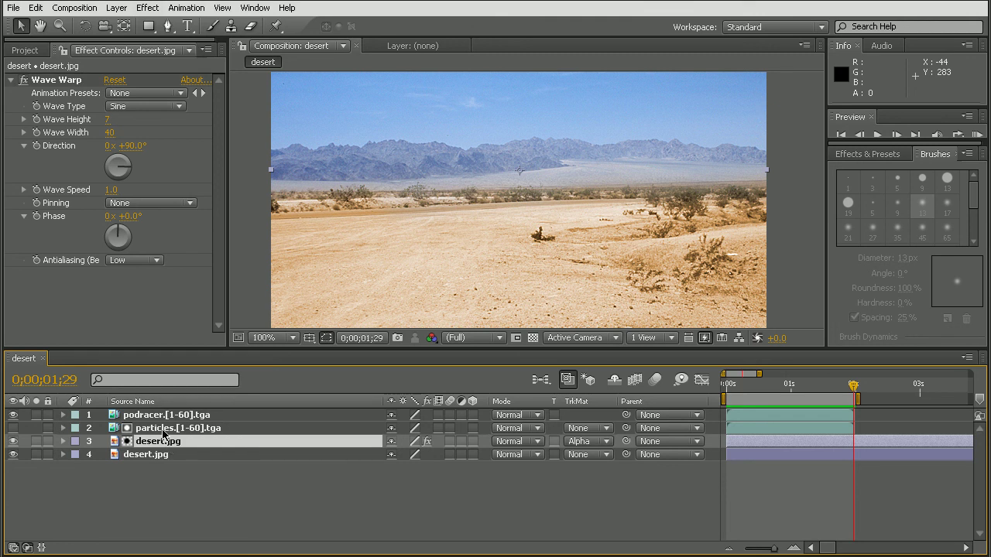
pyautogui.click(149, 10)
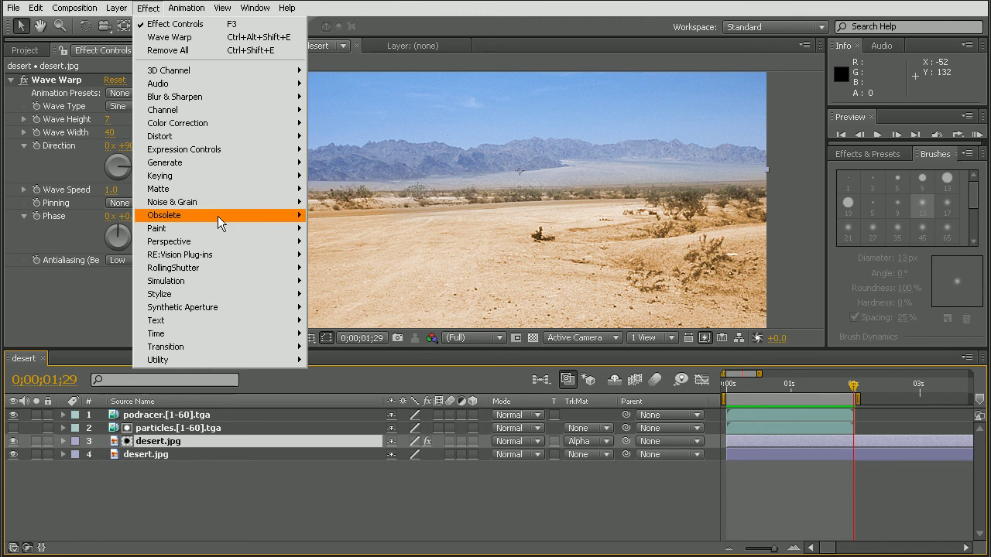
pyautogui.moveTo(221, 137)
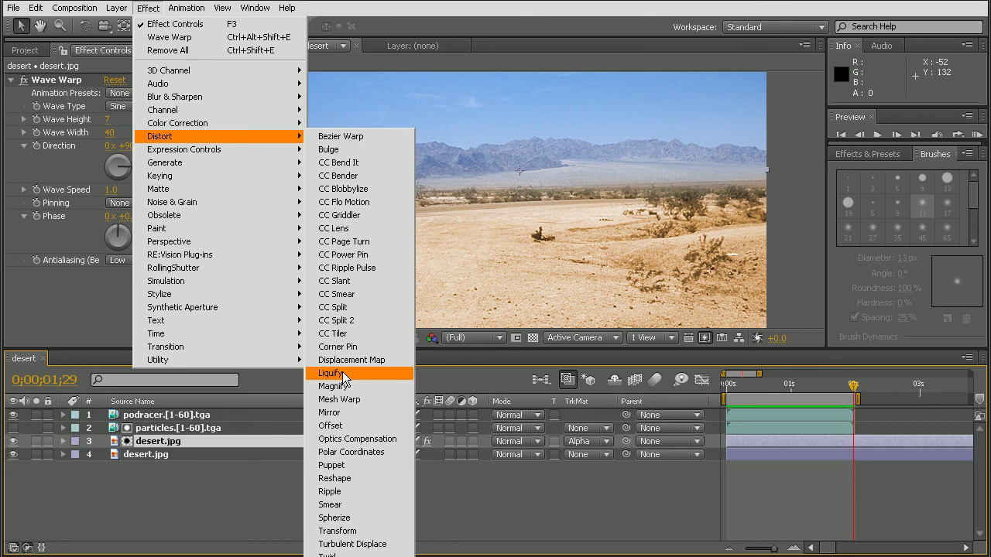
pyautogui.click(99, 326)
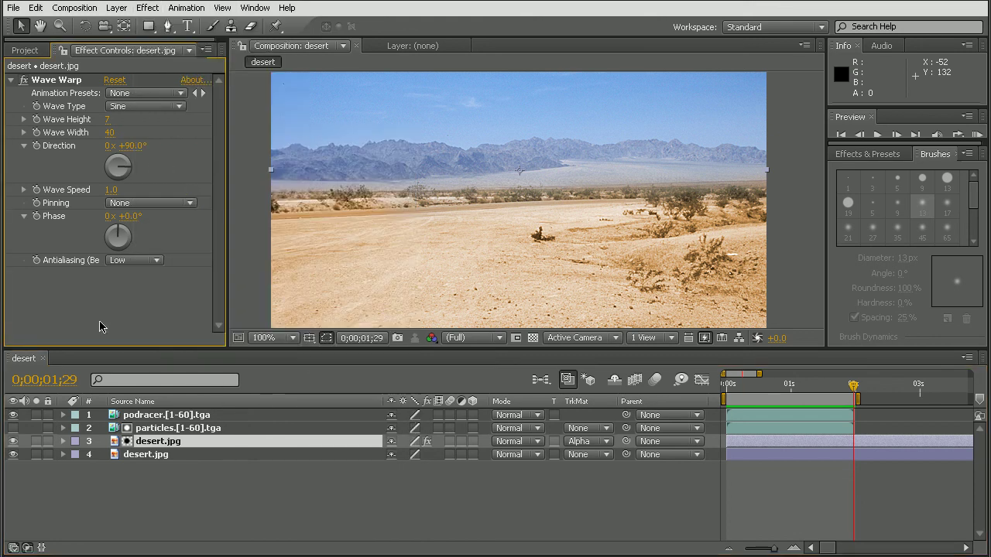